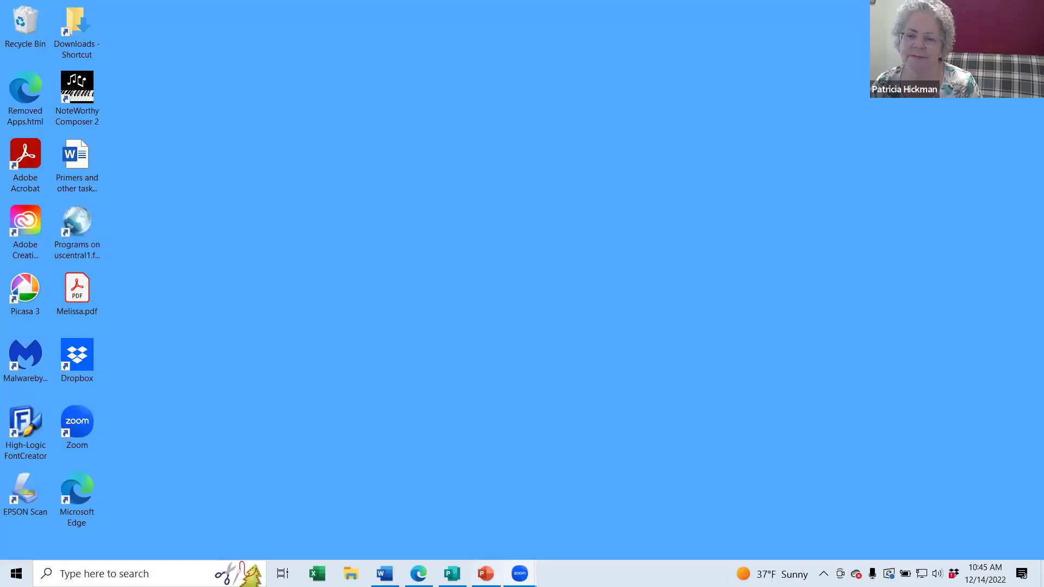
Step: Bring the Desktop Publishing Introduction presentation forward and show its Slide Show options
click(485, 574)
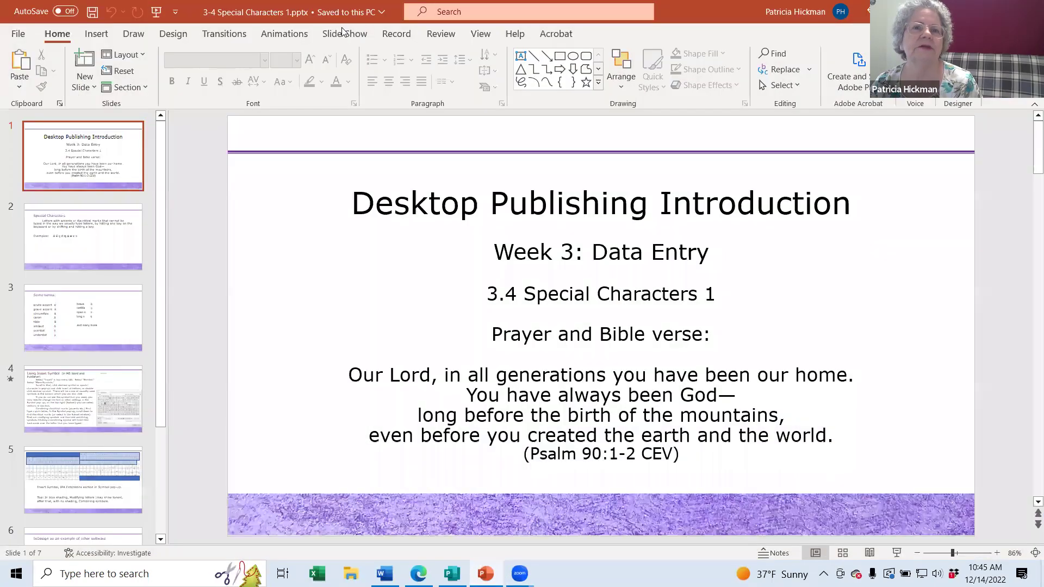
click(342, 32)
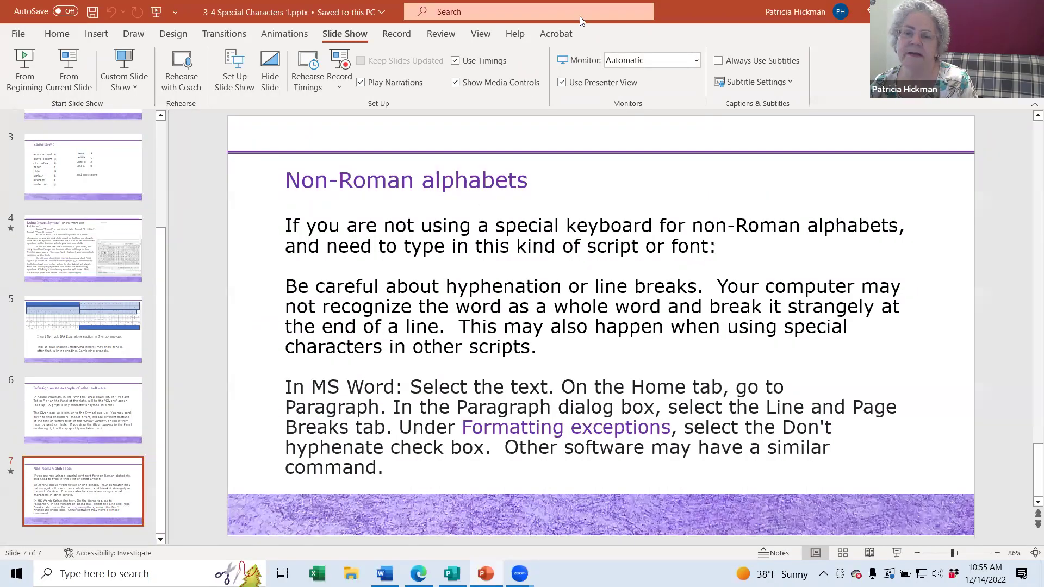
Step: Close PowerPoint and set the blank Word document's font size to 24 pt
key(alt+F4)
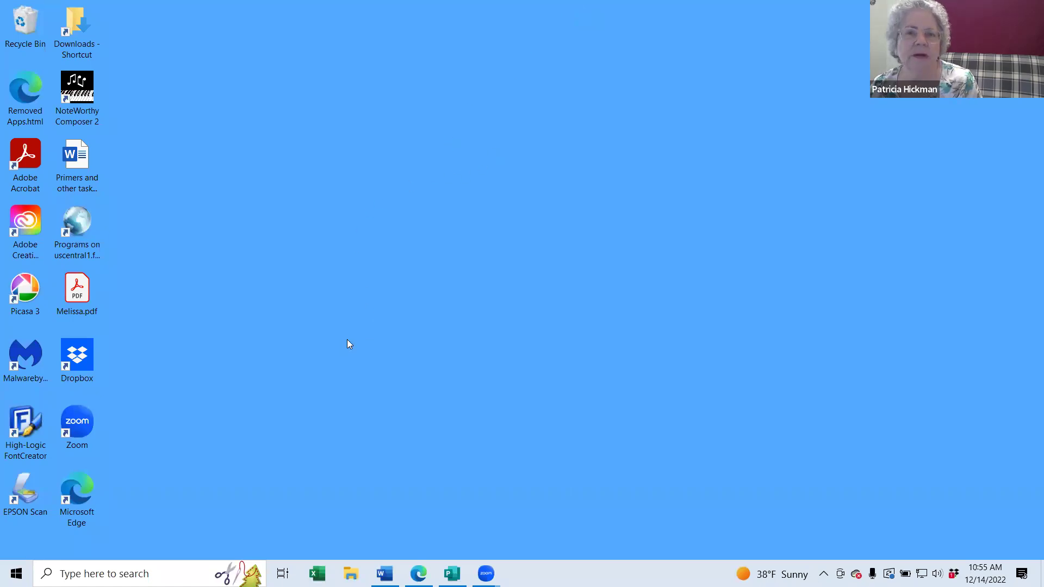
click(384, 573)
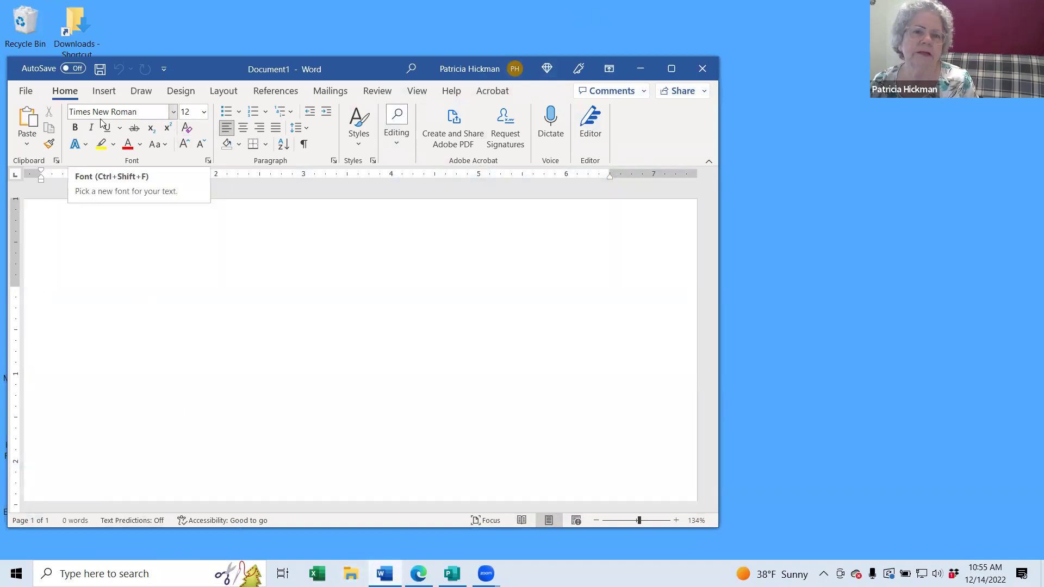
click(204, 112)
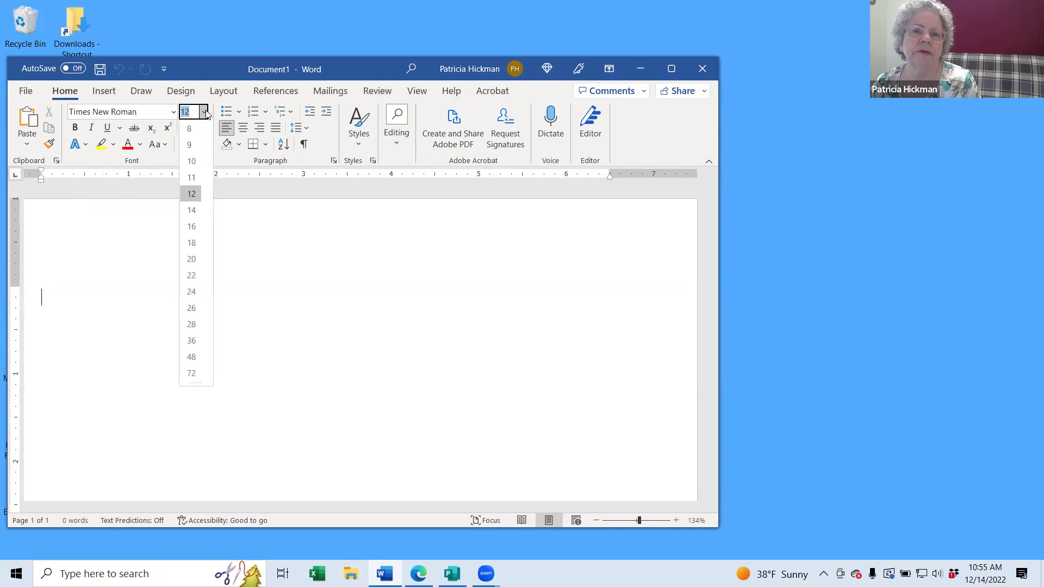
click(192, 293)
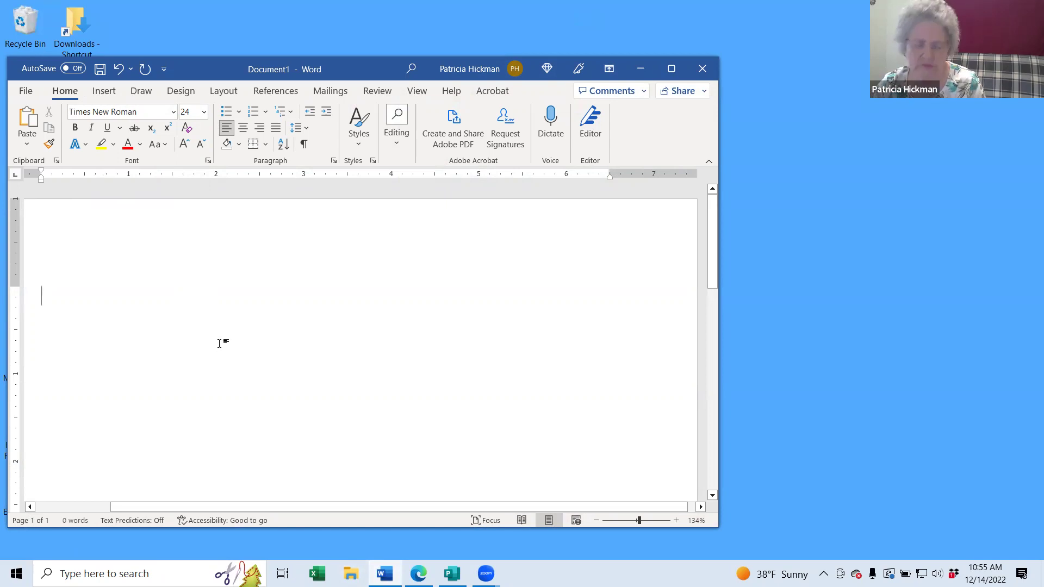
Step: Type y and Y on separate lines, then move the Word window up and right
text(Y)
key(Return)
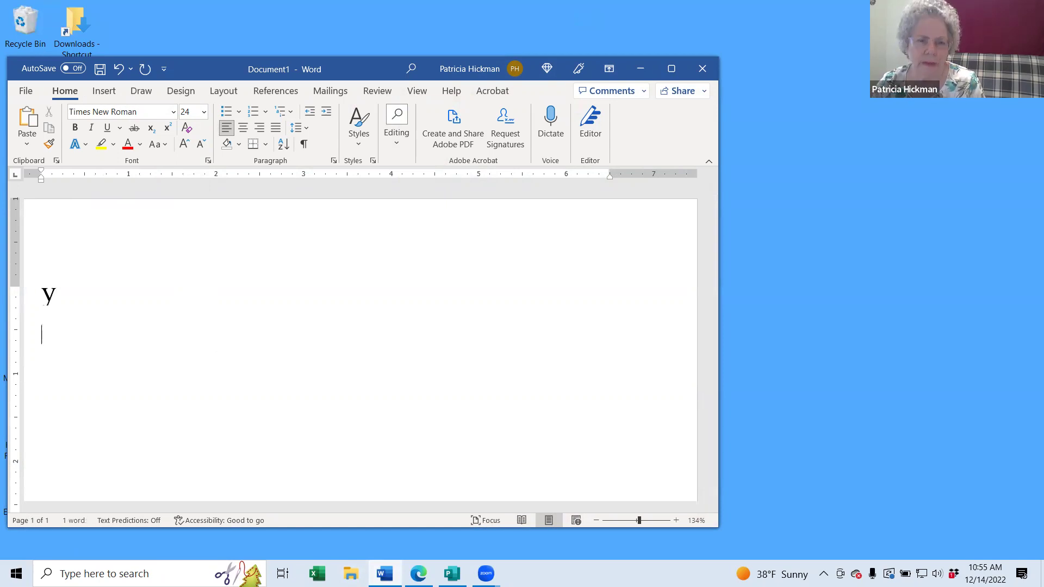
text(Y)
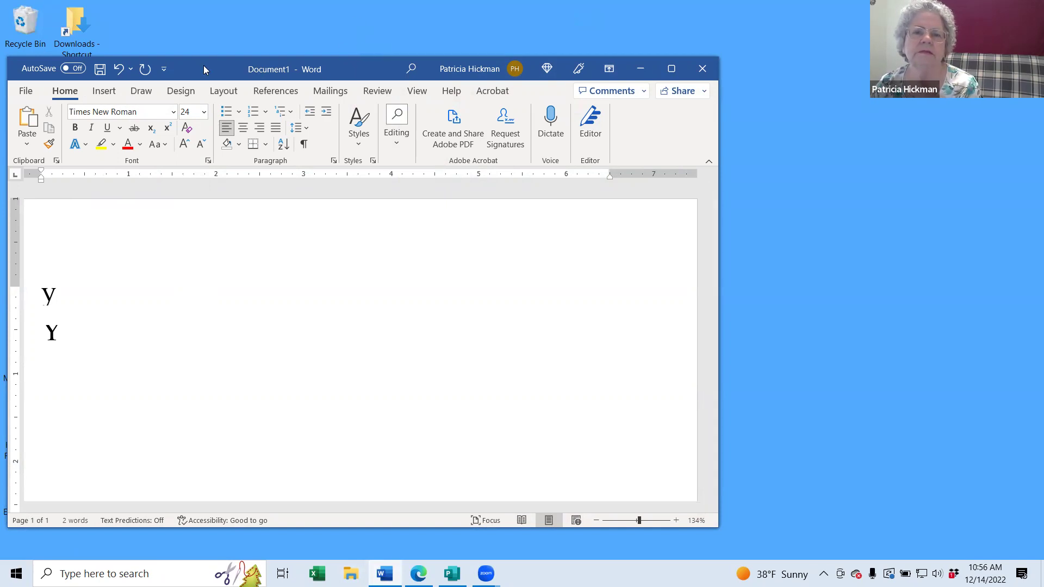
drag(204, 69, 311, 49)
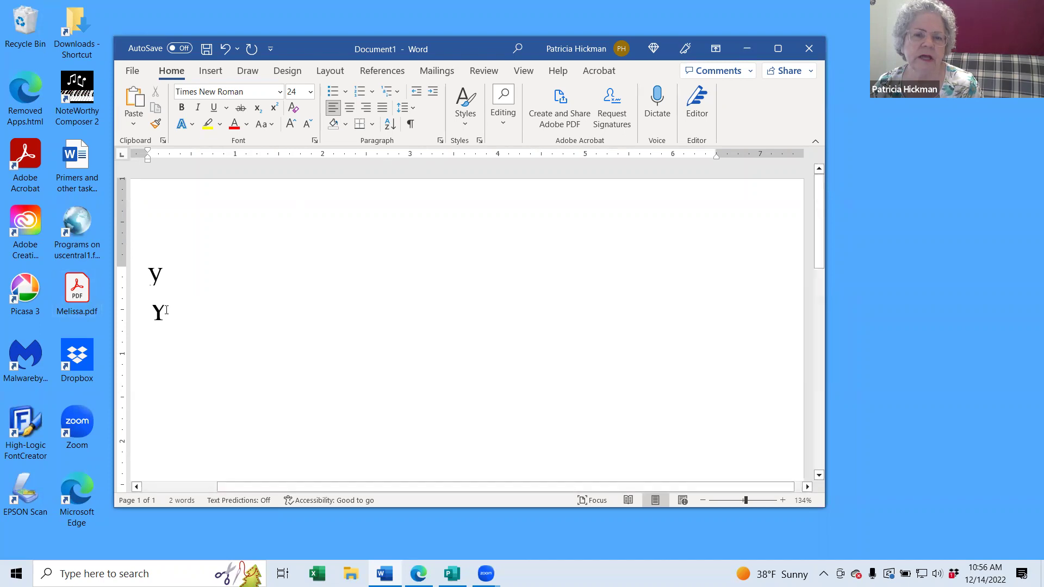
Step: Set both letter lines to Exactly 28 pt line spacing in the Paragraph dialog
drag(167, 311, 144, 272)
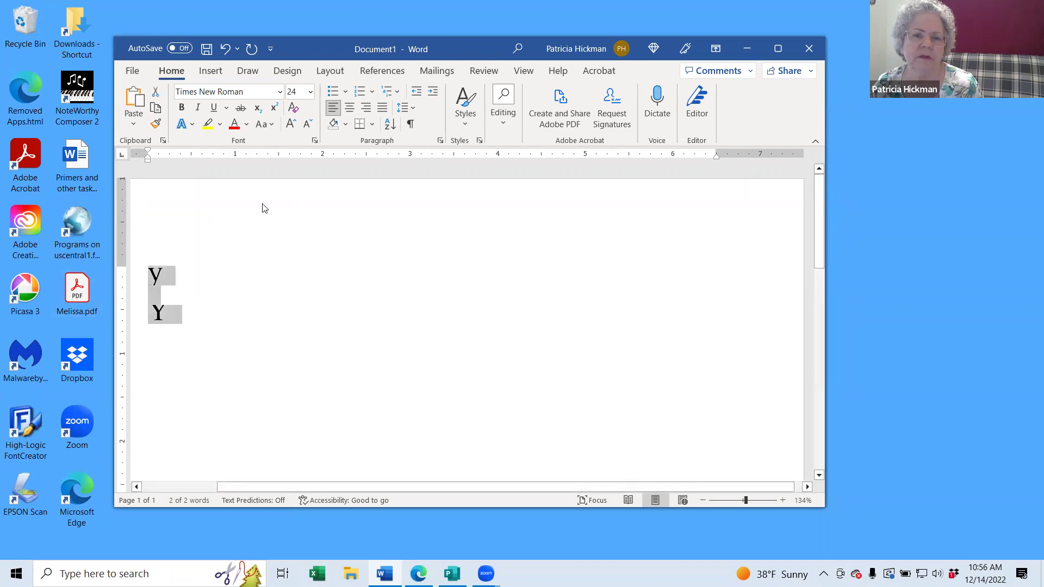
click(439, 141)
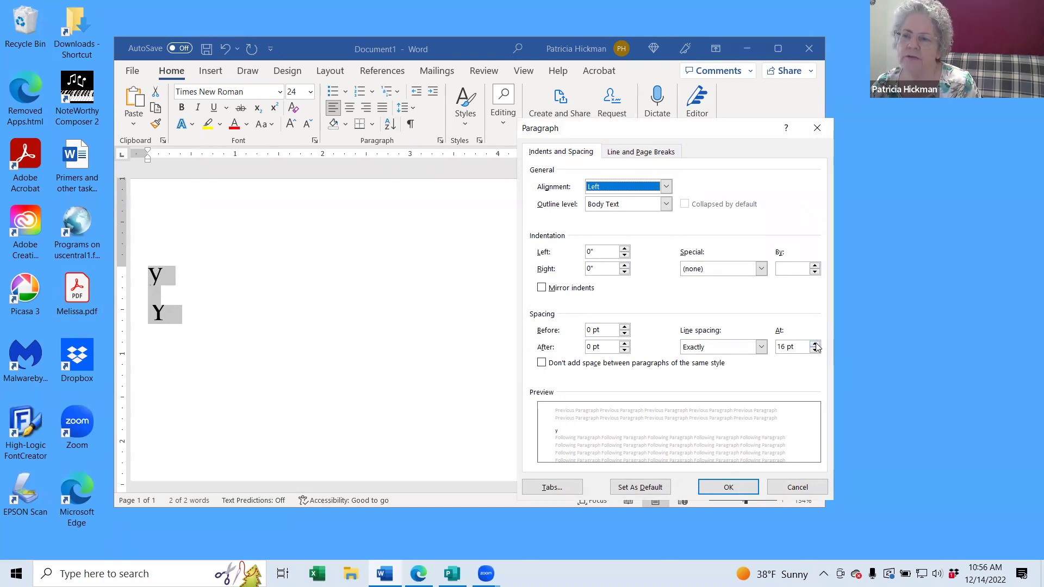
click(815, 344)
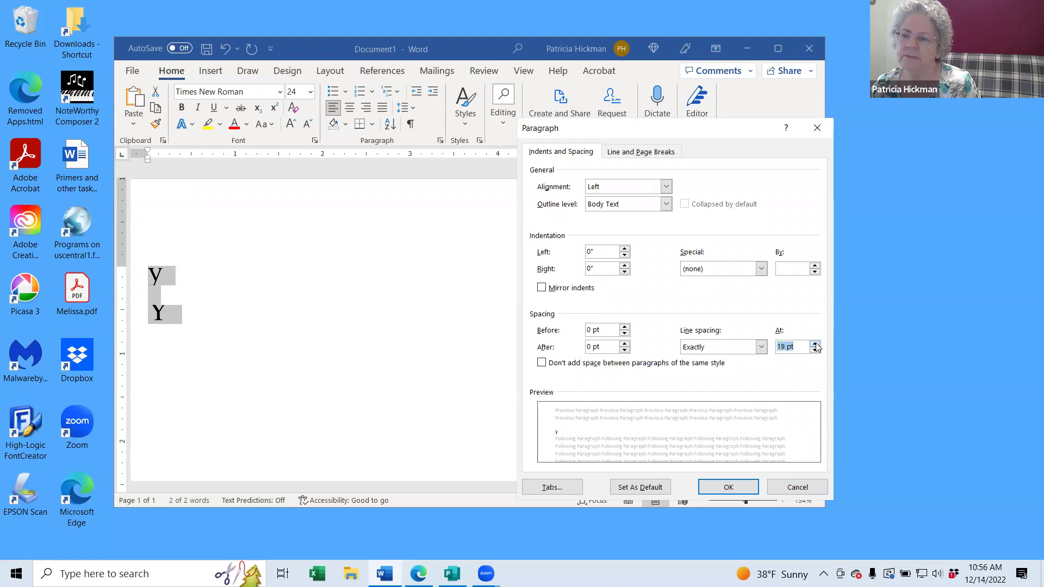
click(729, 482)
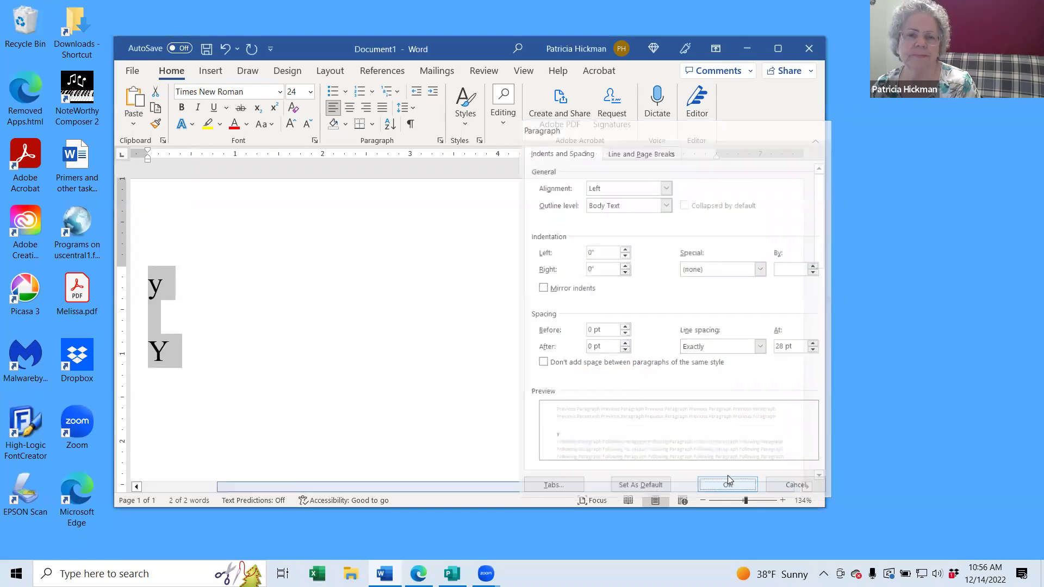
click(212, 364)
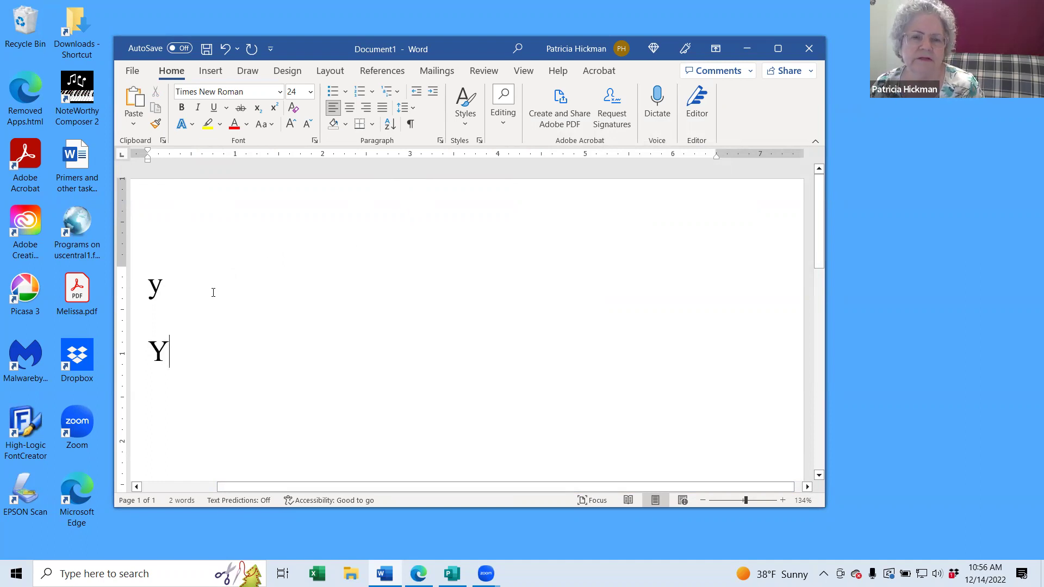
Step: Place the cursor after the lowercase y and open the More Symbols character map
click(167, 287)
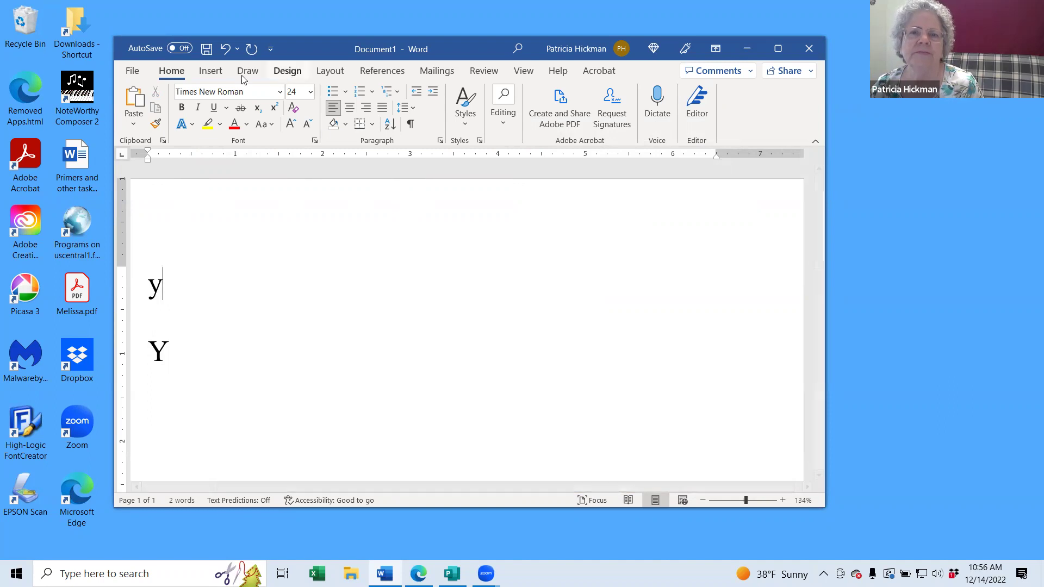
click(211, 72)
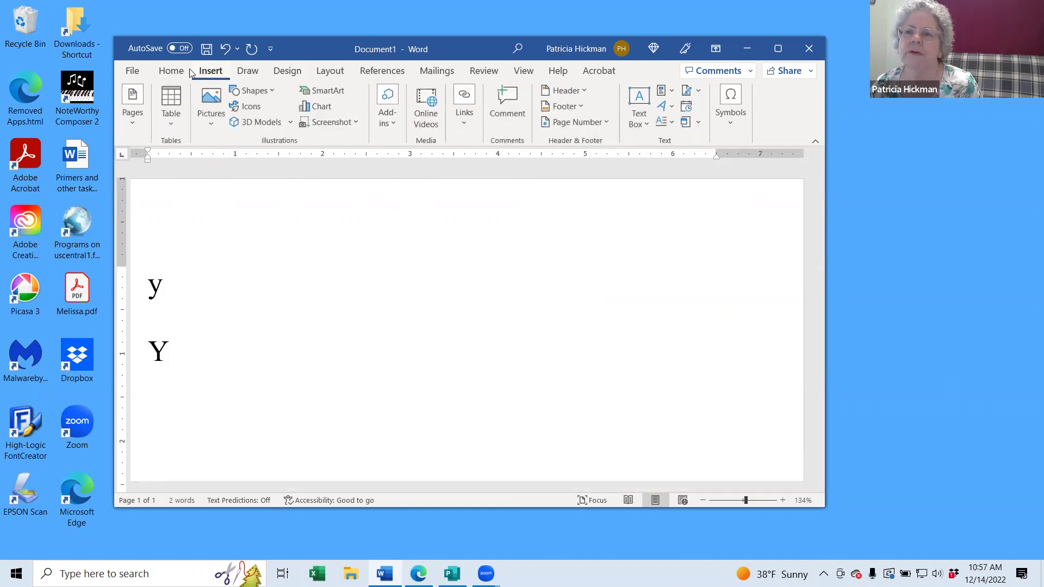
click(730, 123)
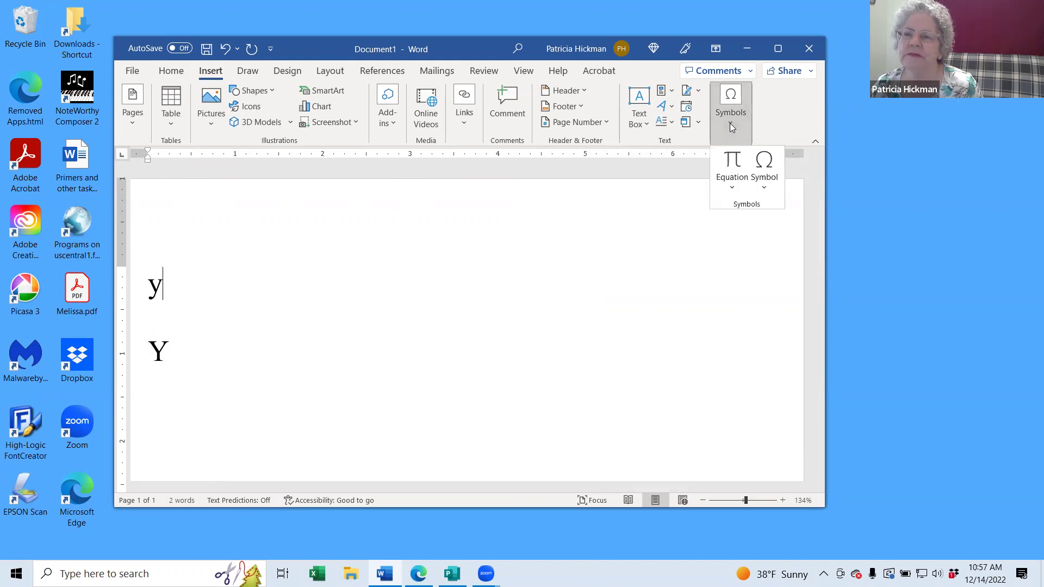
click(764, 194)
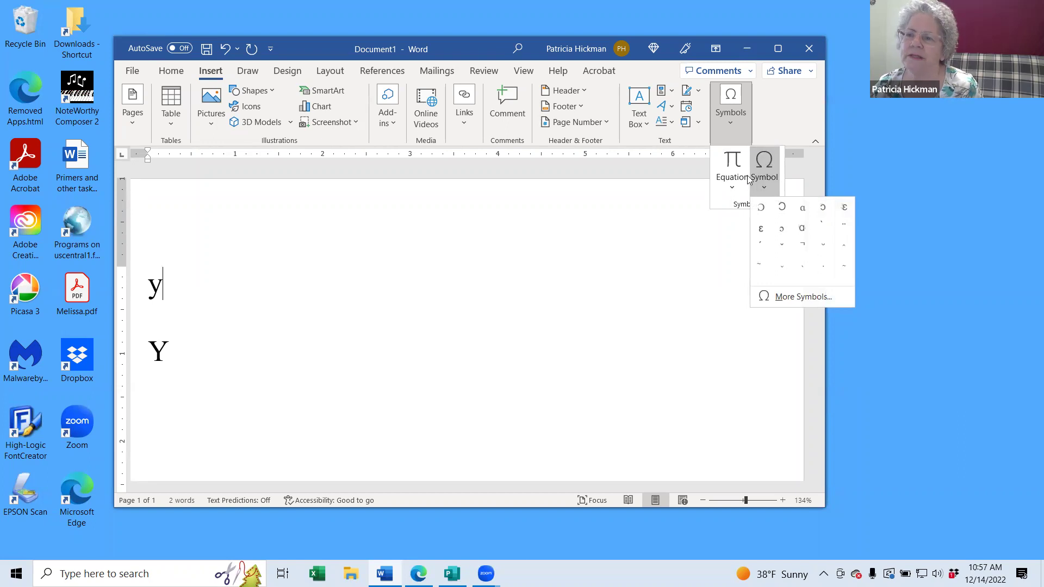
click(799, 297)
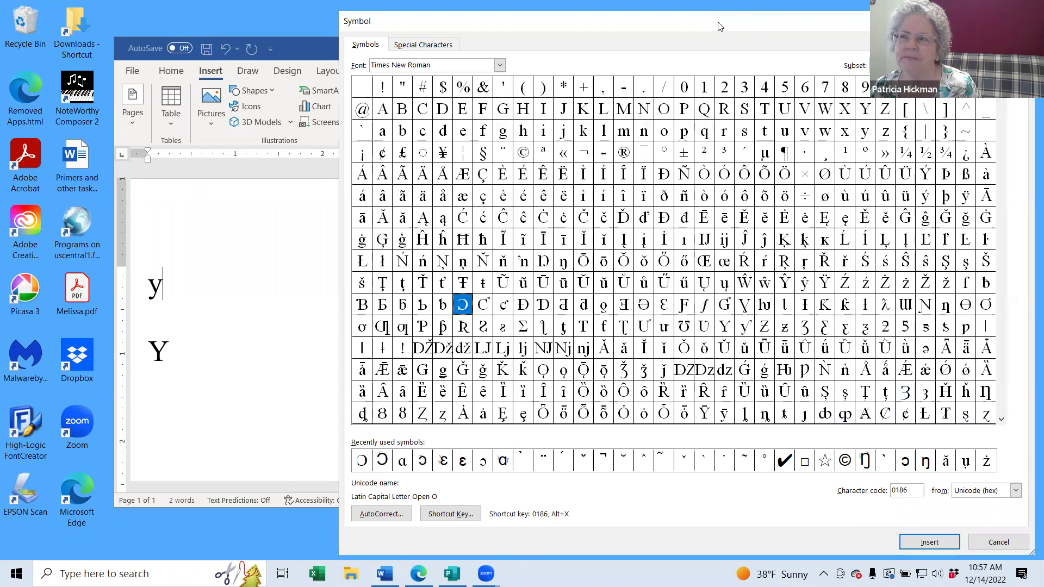
Step: Insert Combining Grave Accent (0300) over the y from the Symbol dialog, then close it
drag(654, 30, 463, 31)
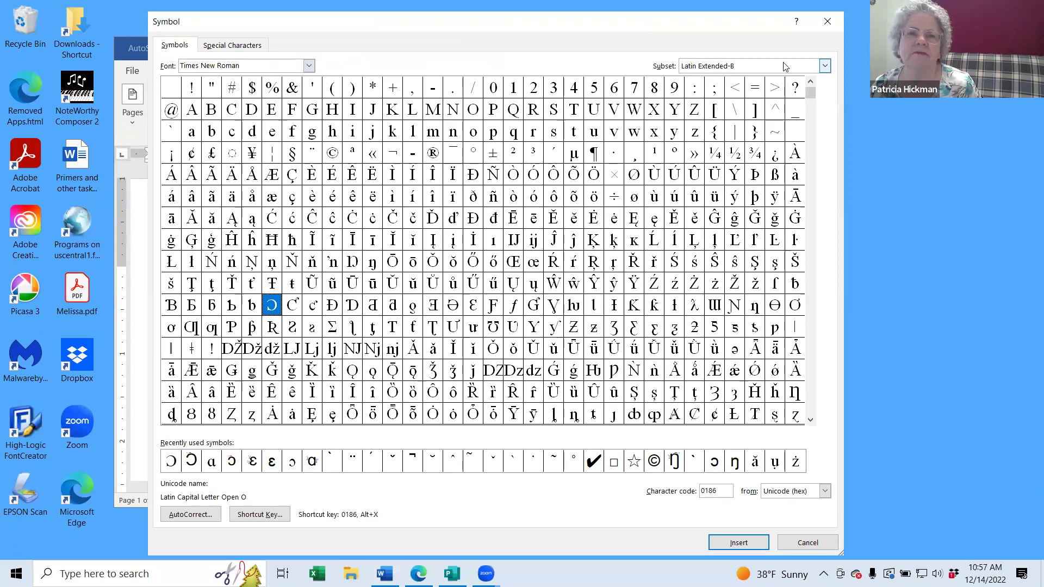
mouse_move(810, 93)
mouse_down()
mouse_move(799, 403)
mouse_move(808, 410)
mouse_move(826, 135)
mouse_move(810, 94)
mouse_up()
click(810, 419)
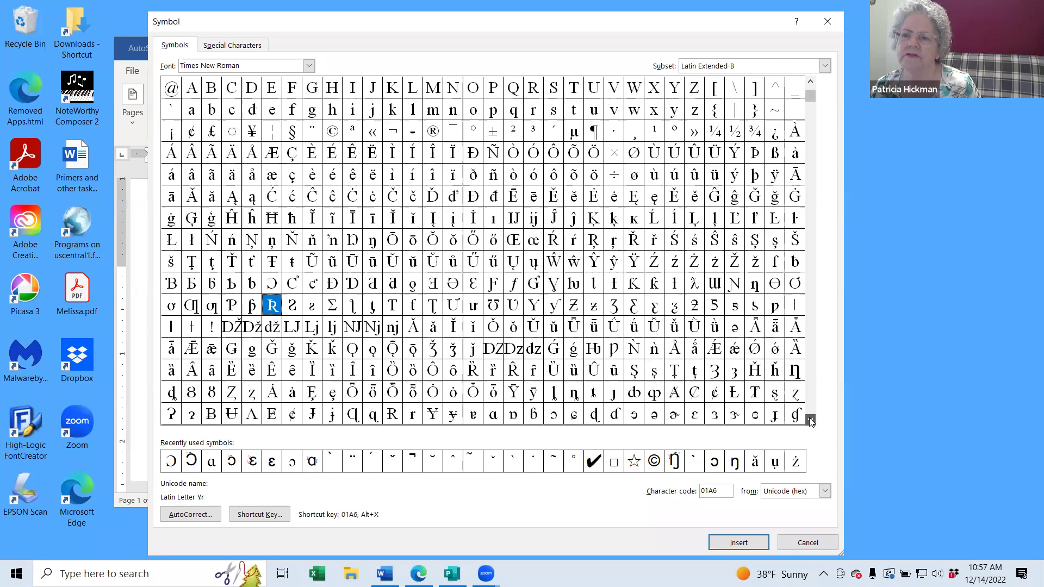
scroll(810, 420, down, 1)
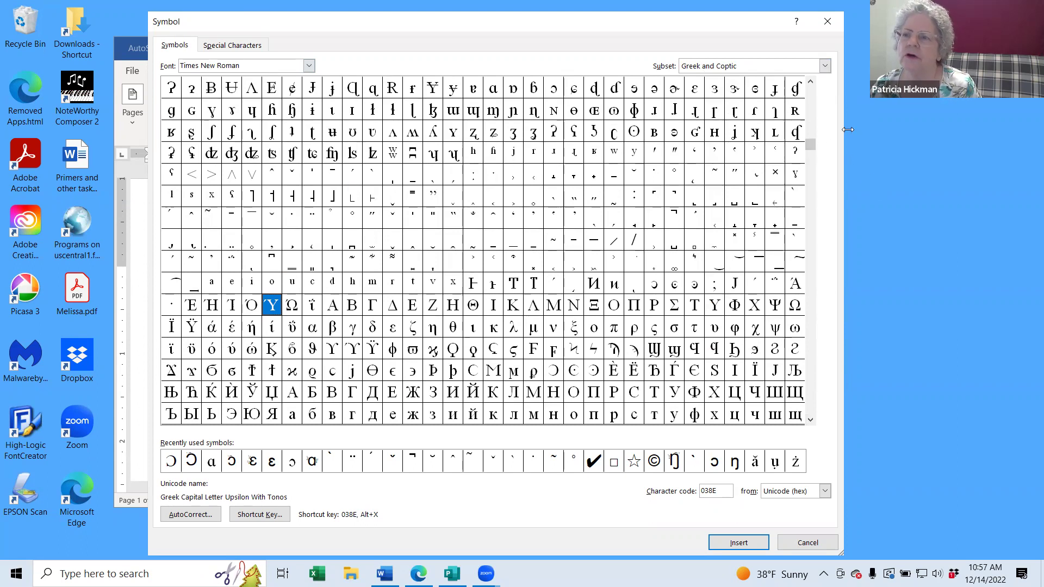
drag(813, 145, 816, 80)
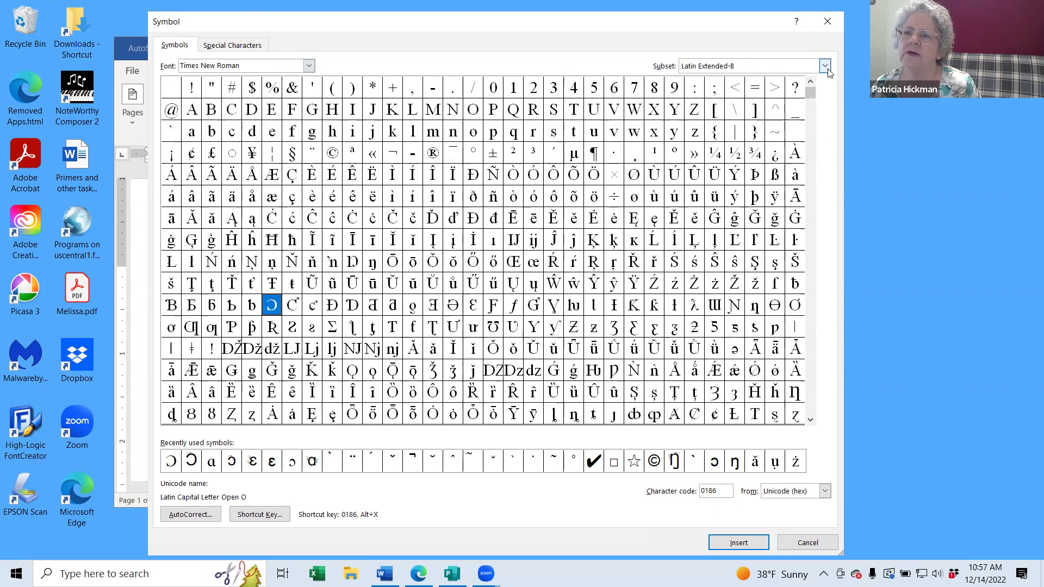
click(825, 66)
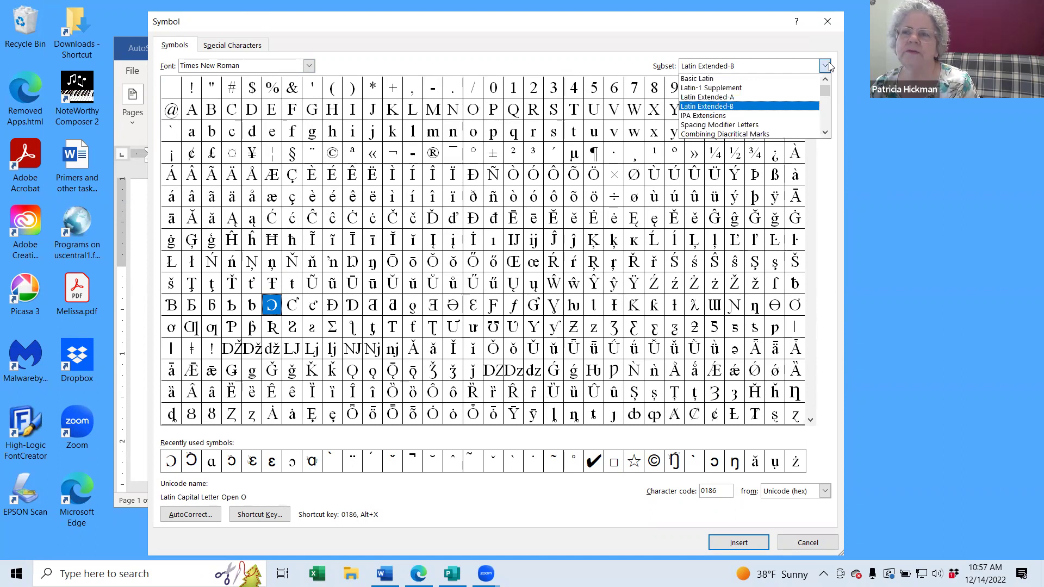
click(740, 117)
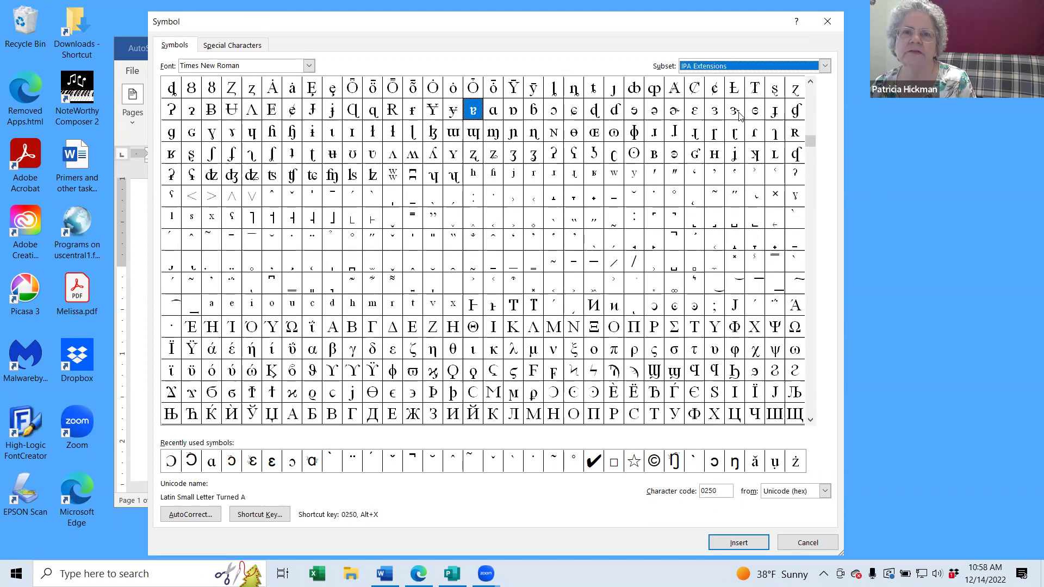
double_click(798, 217)
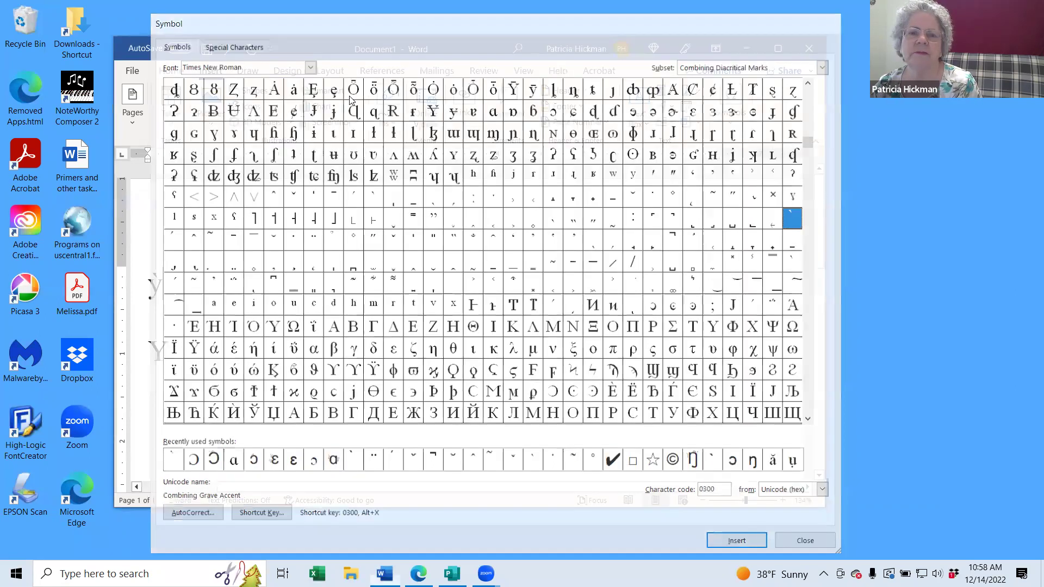
click(828, 23)
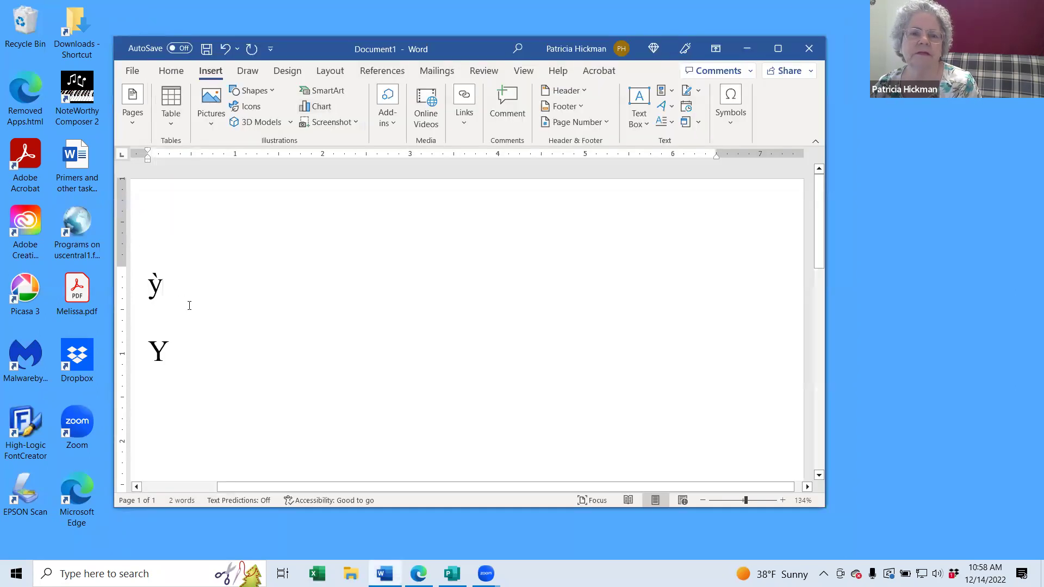
Step: Add a combining grave accent to the capital Y through More Symbols, making it Ỳ
click(168, 345)
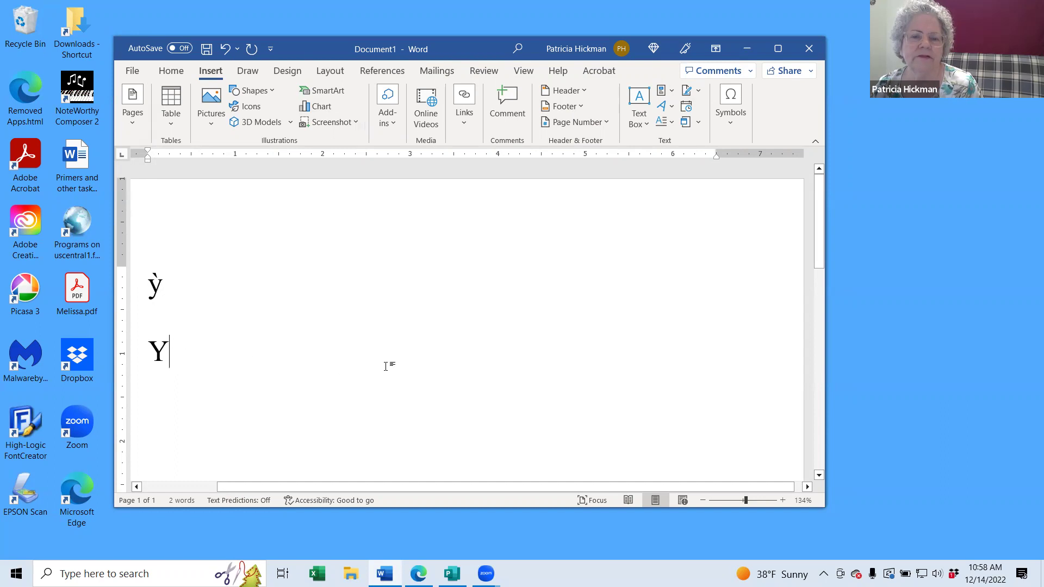
click(730, 106)
click(766, 187)
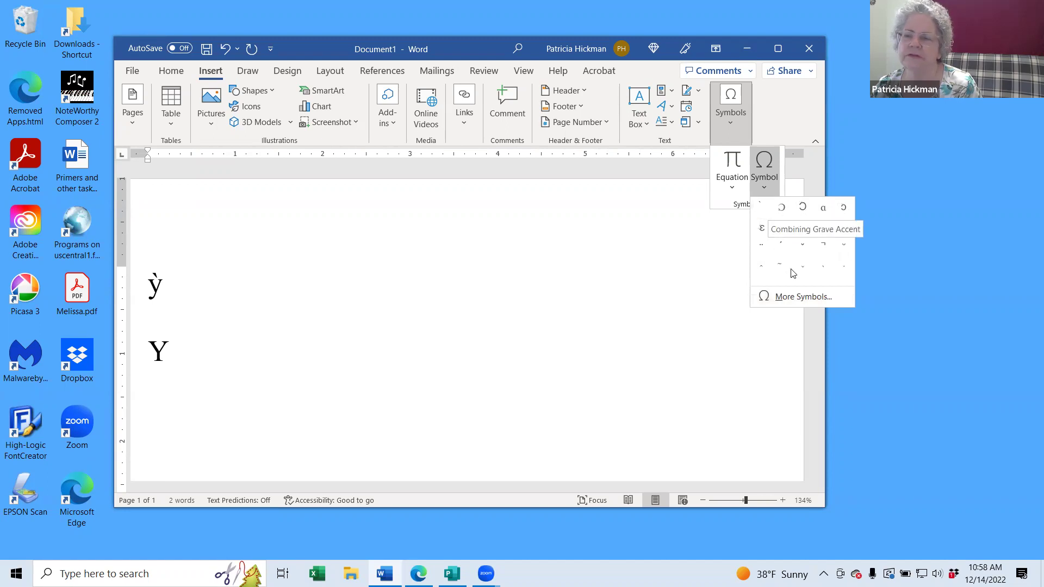
click(800, 296)
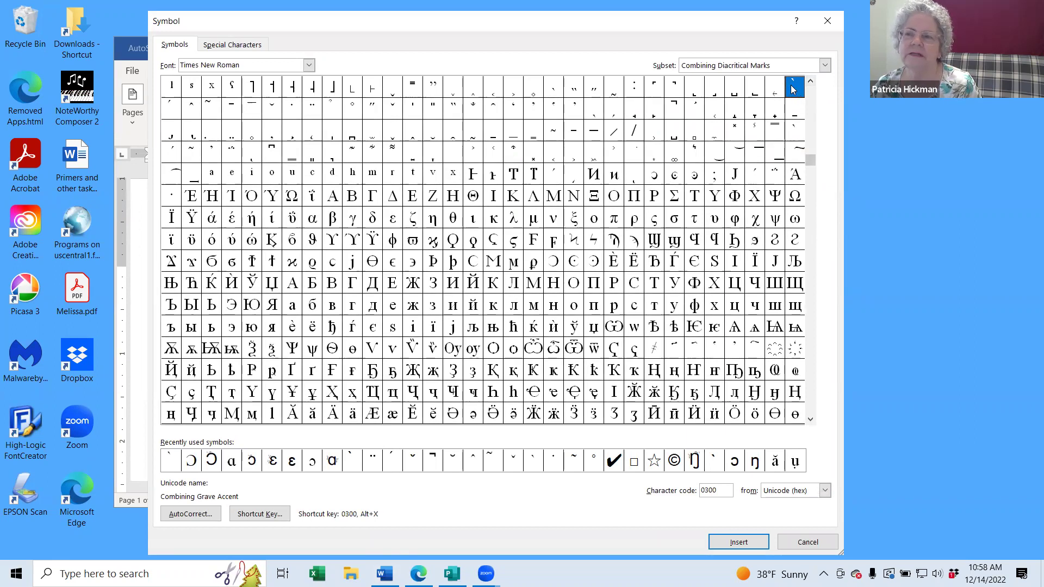
click(827, 20)
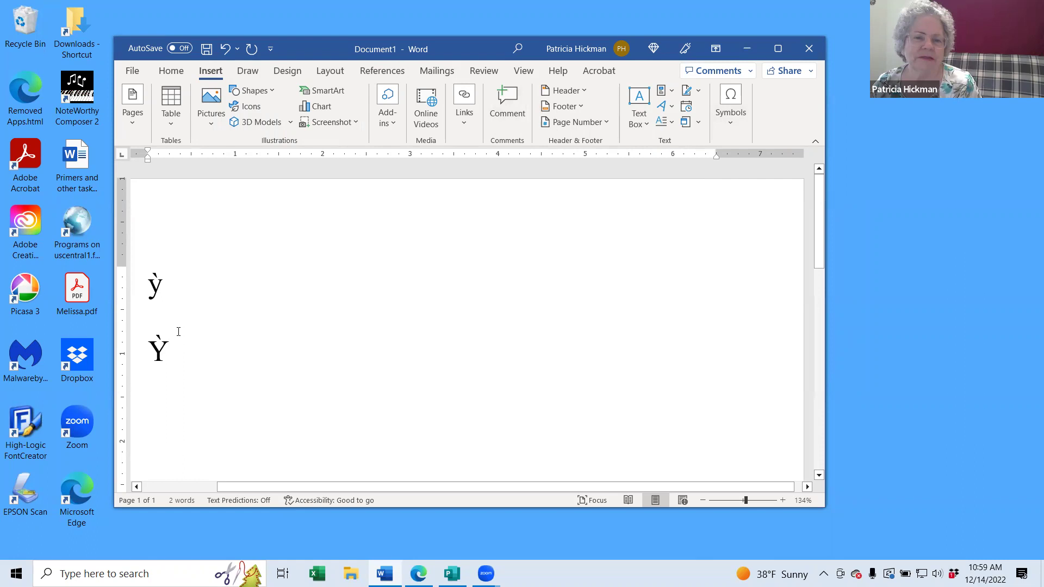
Step: Type n and N after Ỳ and put Combining Double Vertical Line Above (030E) on the n
text(n  N)
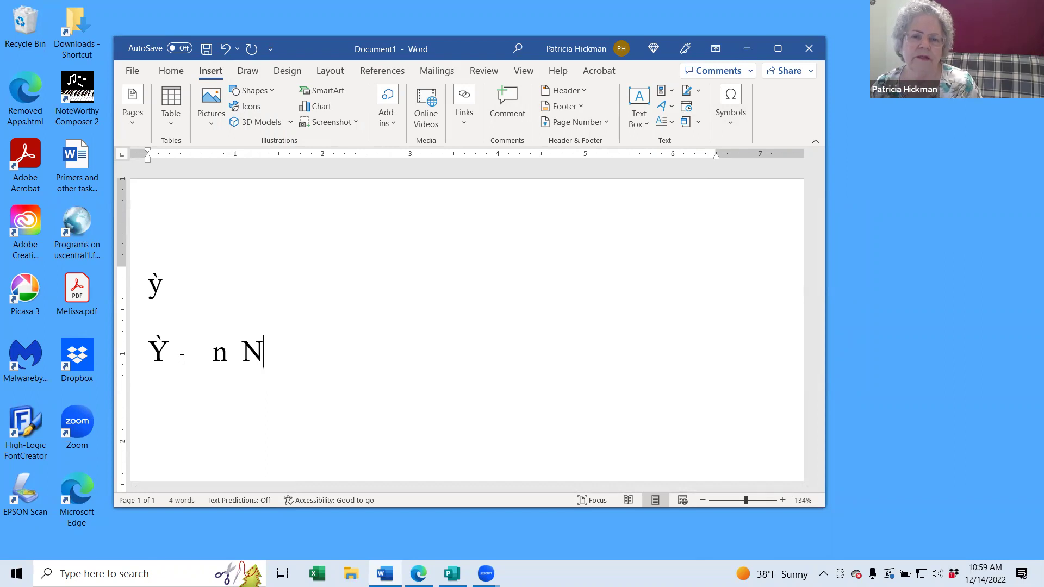
click(228, 353)
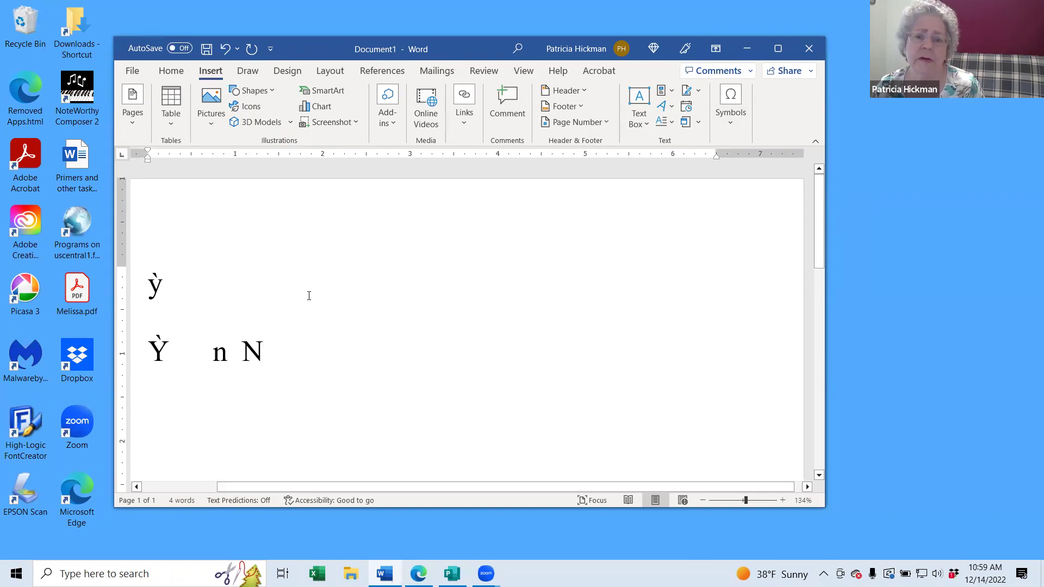
click(730, 125)
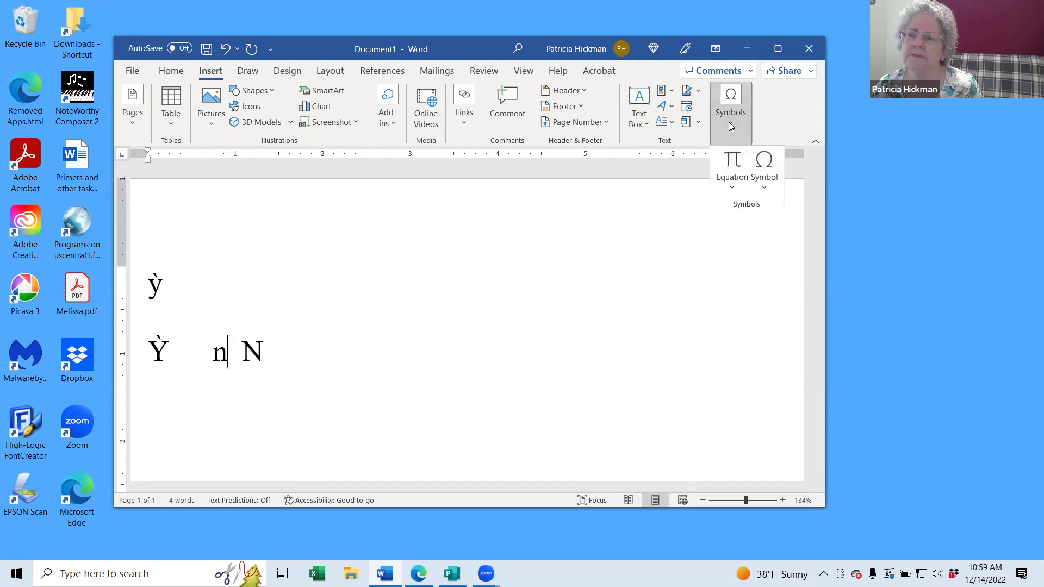
click(767, 188)
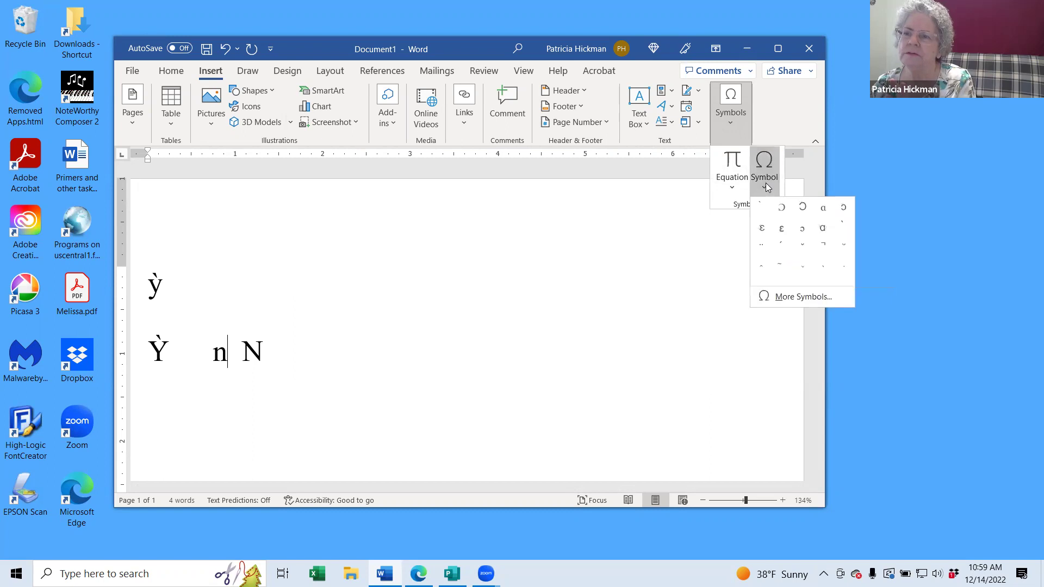
click(788, 298)
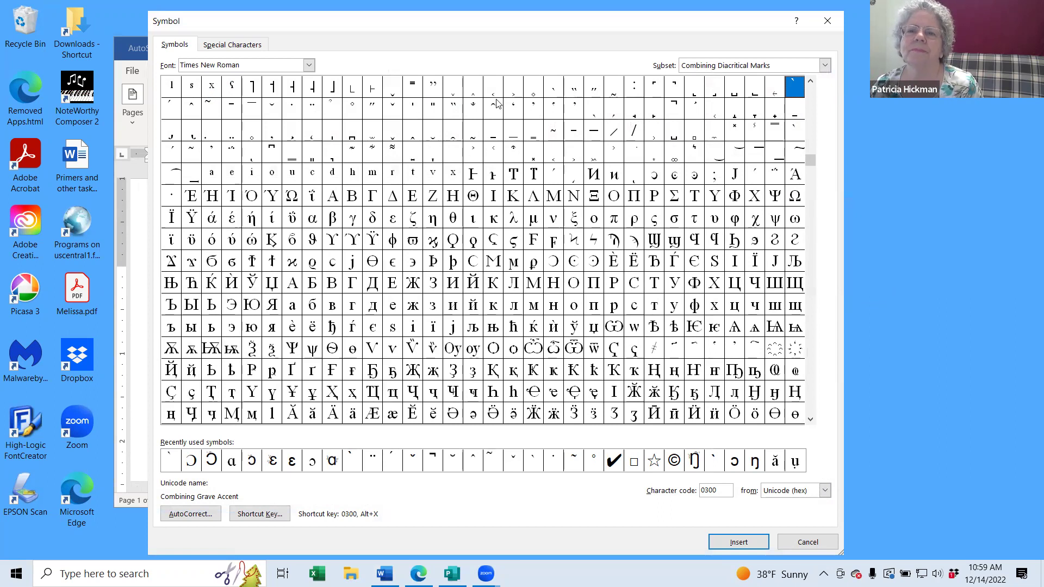
double_click(433, 108)
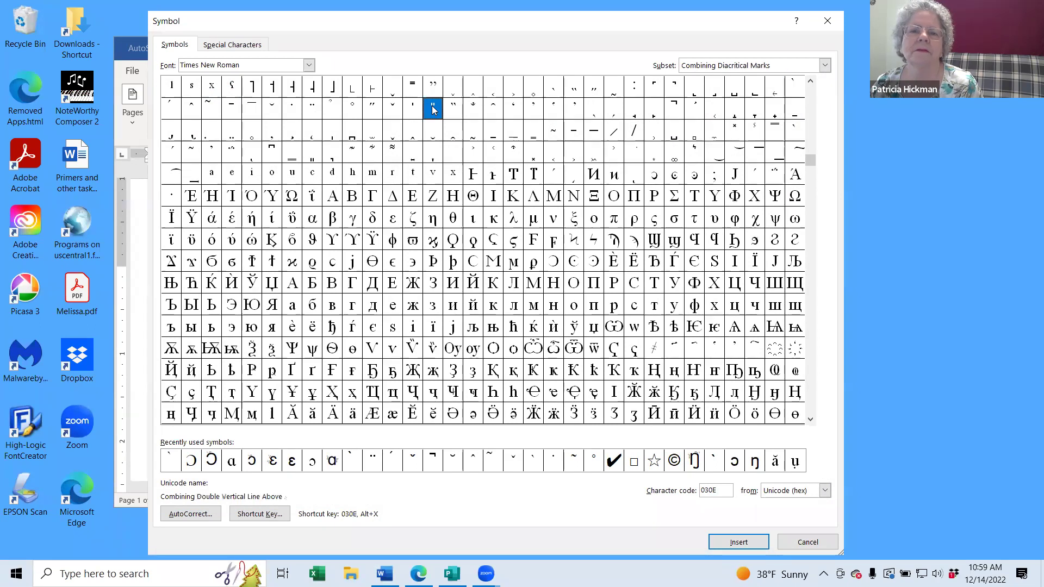
click(827, 22)
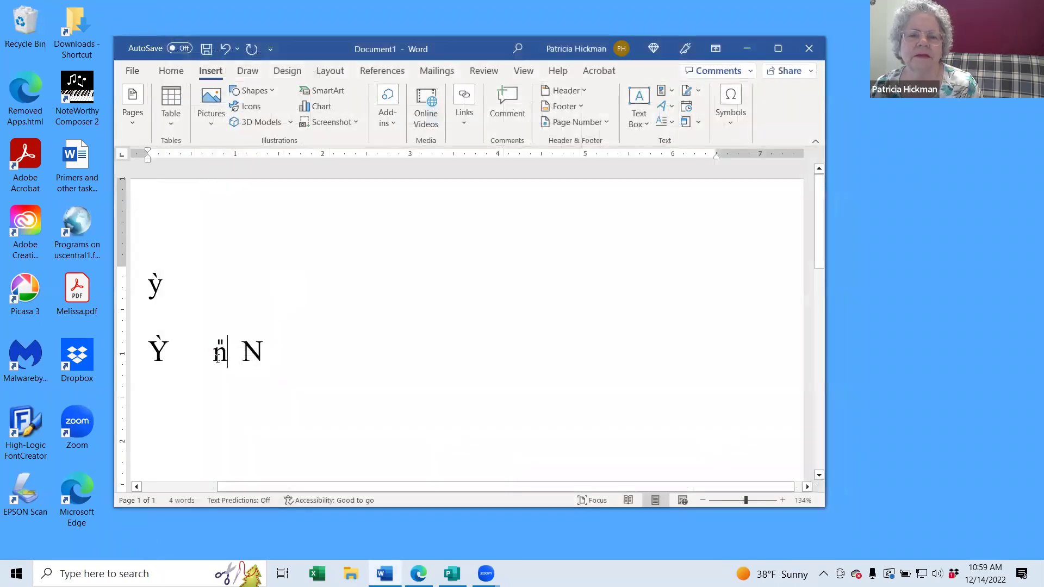
click(267, 353)
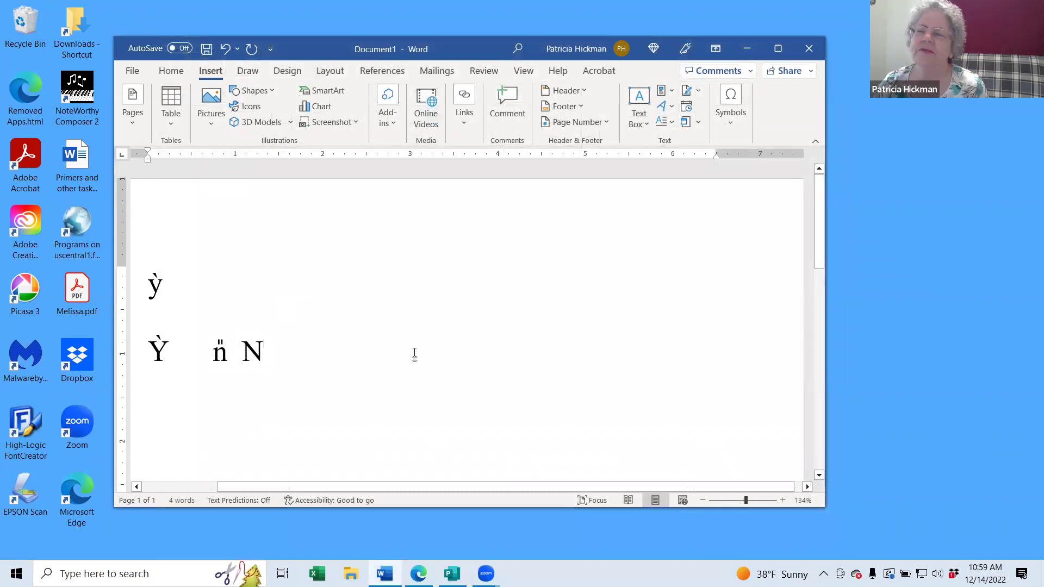
Step: Add Combining Acute Accent (0301) over the capital N so it reads Ń
click(731, 117)
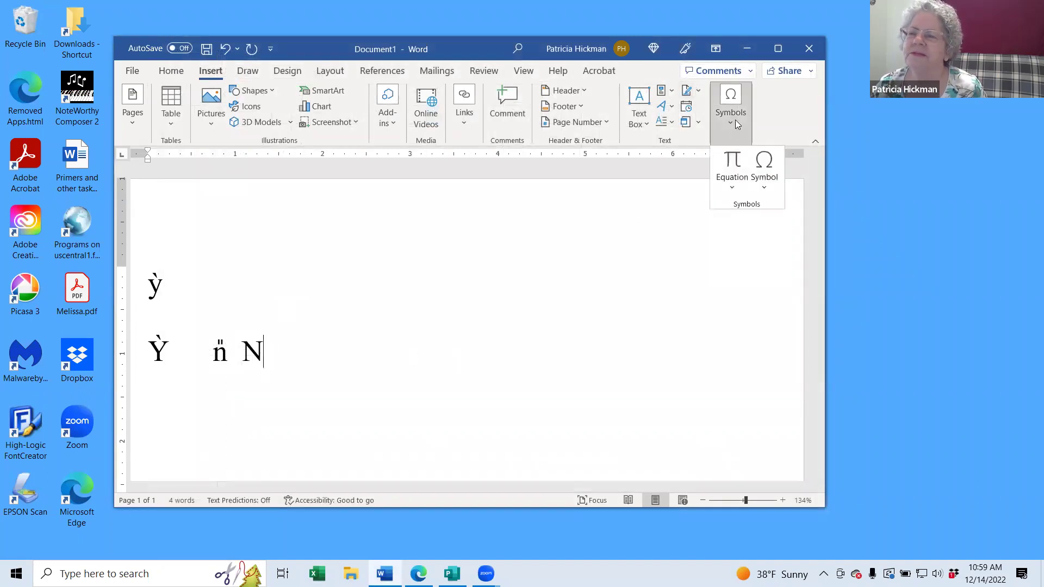
click(767, 182)
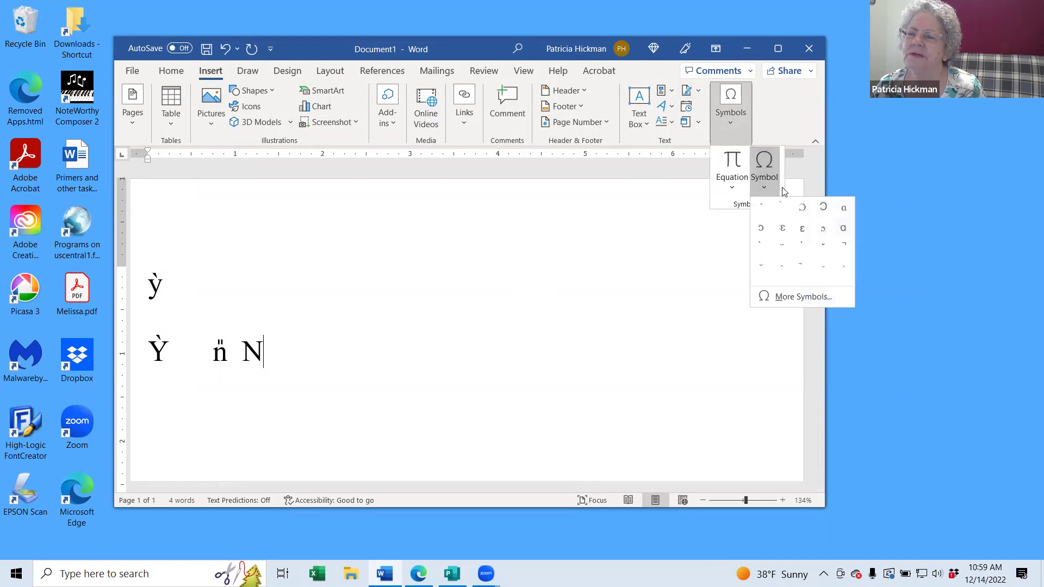
click(799, 296)
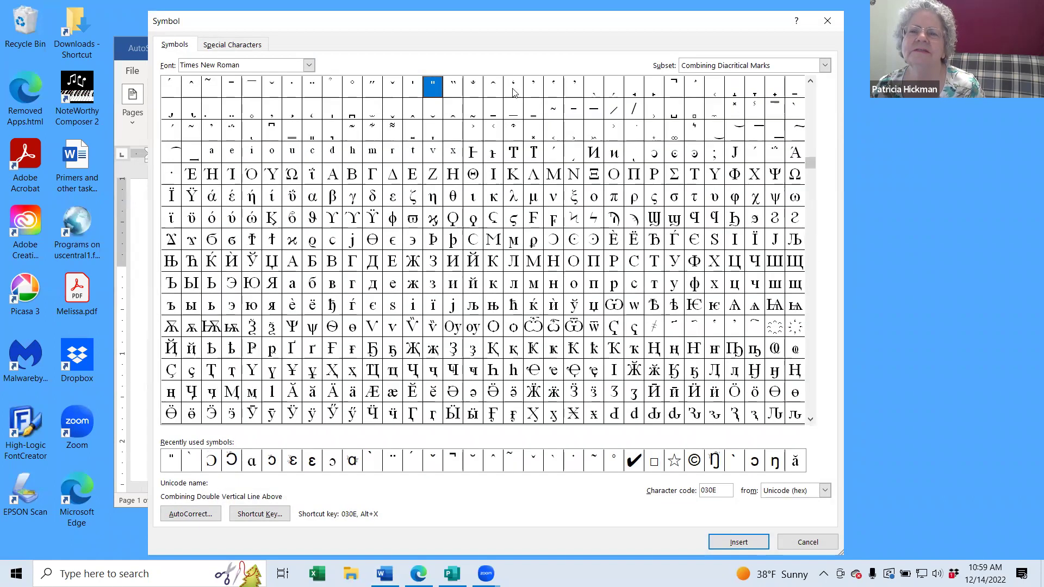
double_click(171, 87)
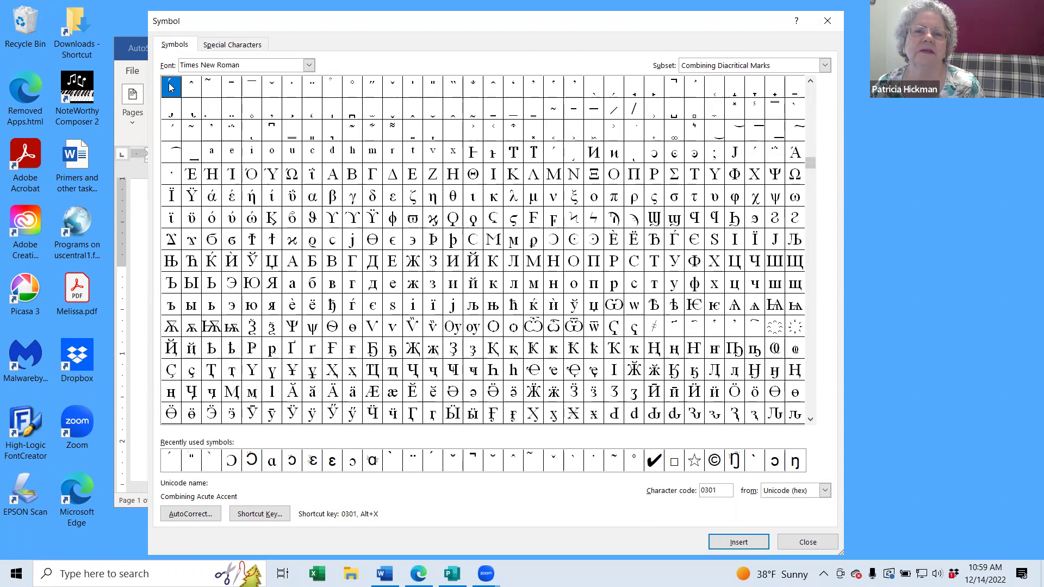
click(831, 18)
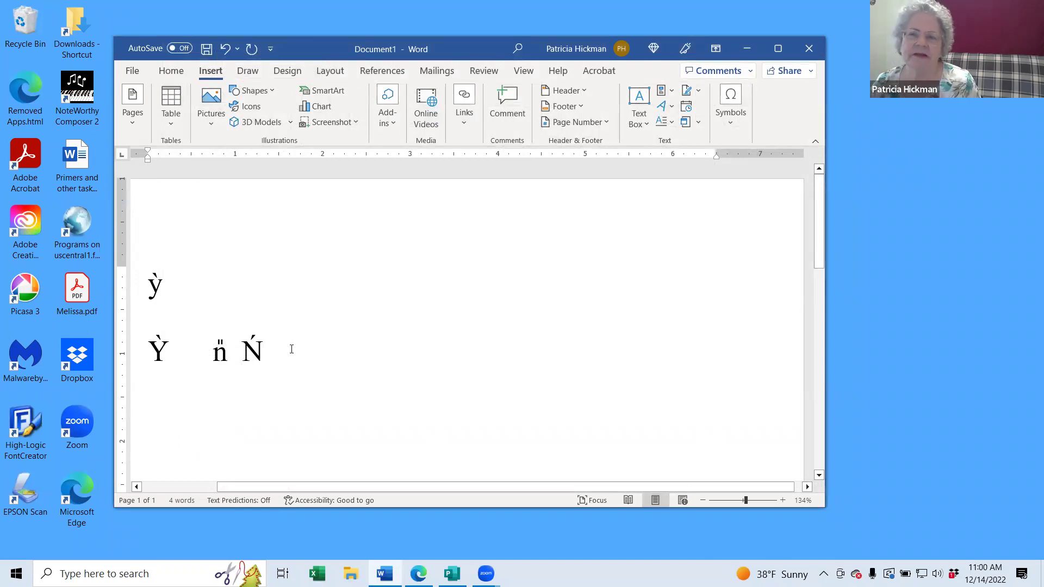
Step: Close the Word document without saving and switch to Publisher's blank publication
click(809, 48)
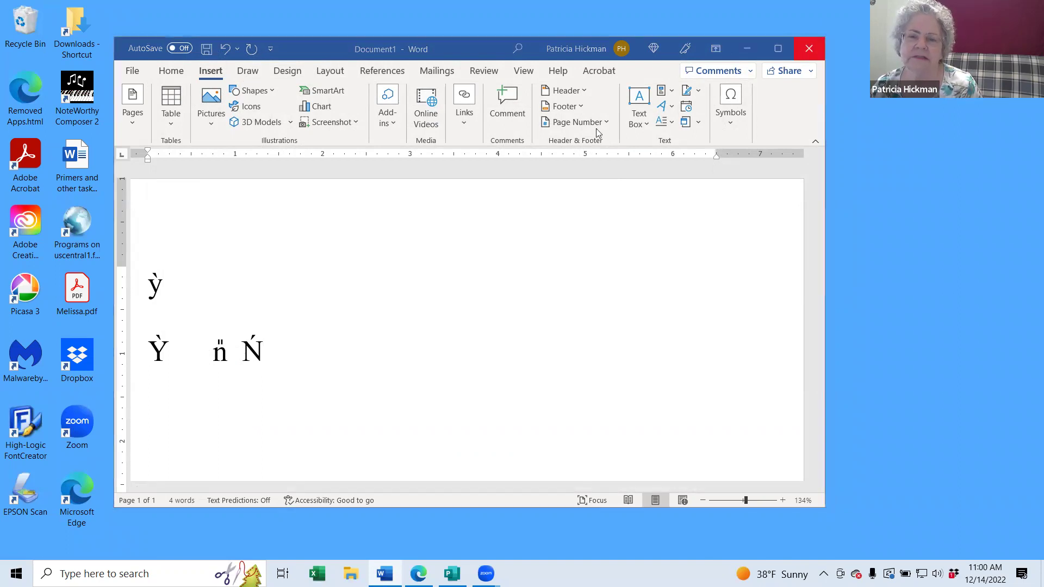
click(530, 354)
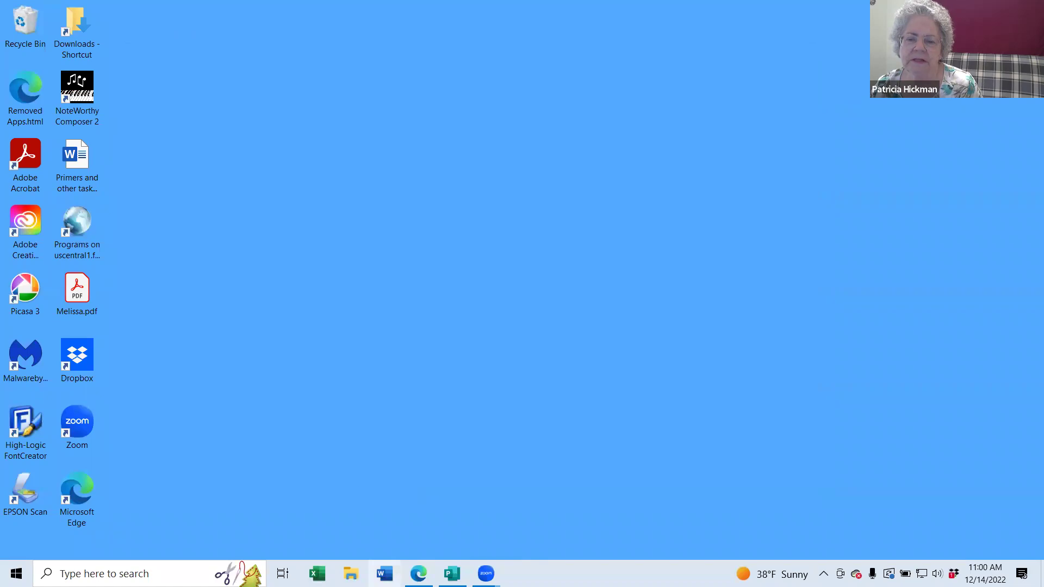
click(451, 574)
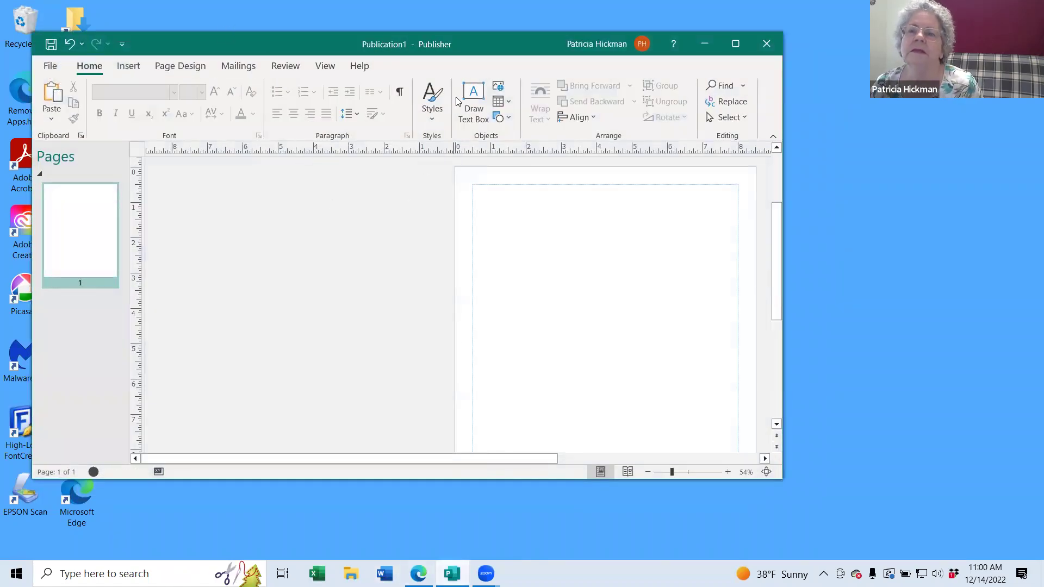
Step: Draw a 24 pt text box holding y and Y on separate lines, then select its text
click(474, 103)
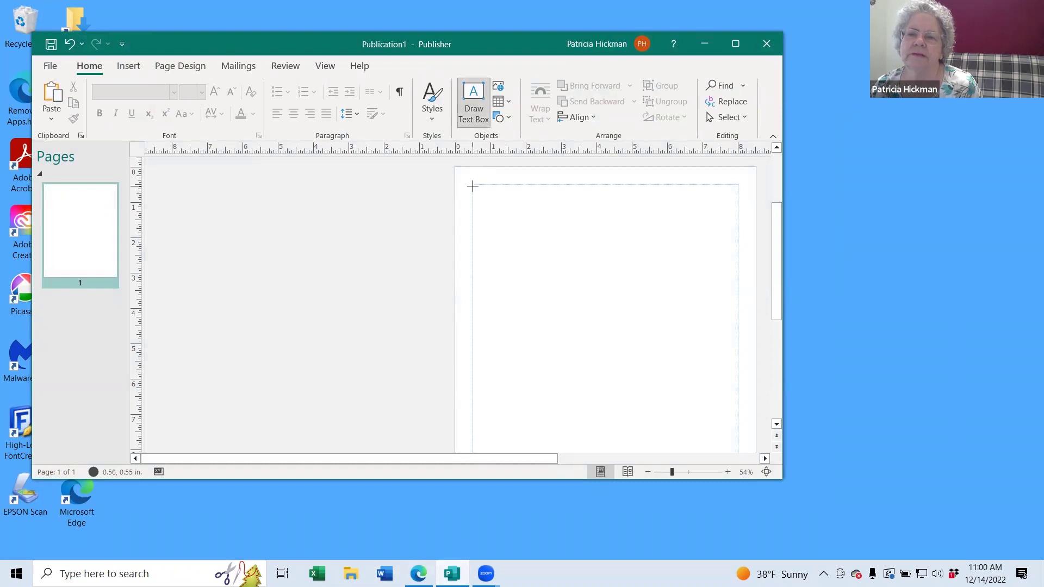
mouse_move(473, 186)
mouse_down()
mouse_move(651, 401)
mouse_move(740, 426)
mouse_up()
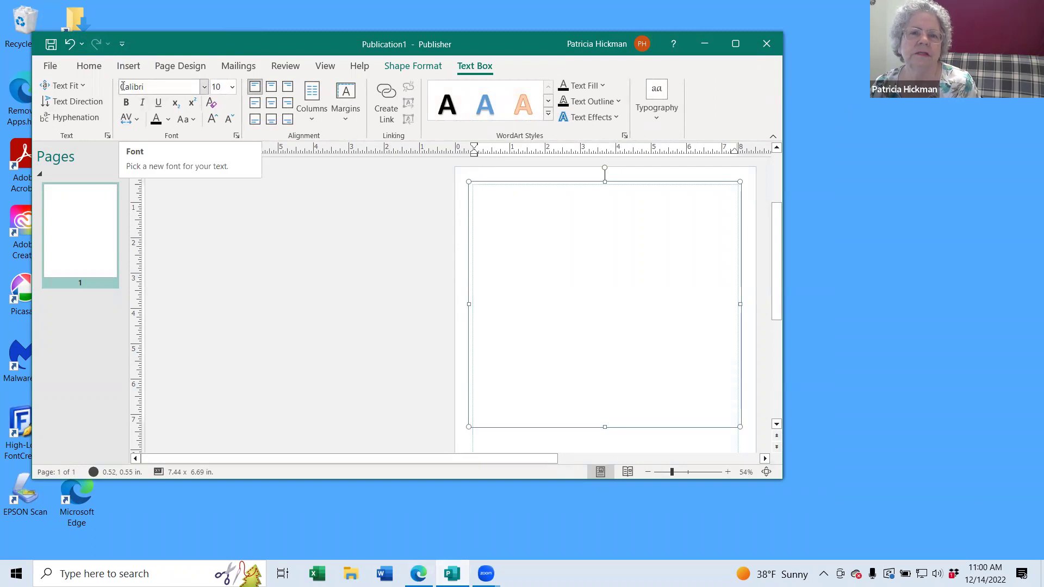
click(232, 86)
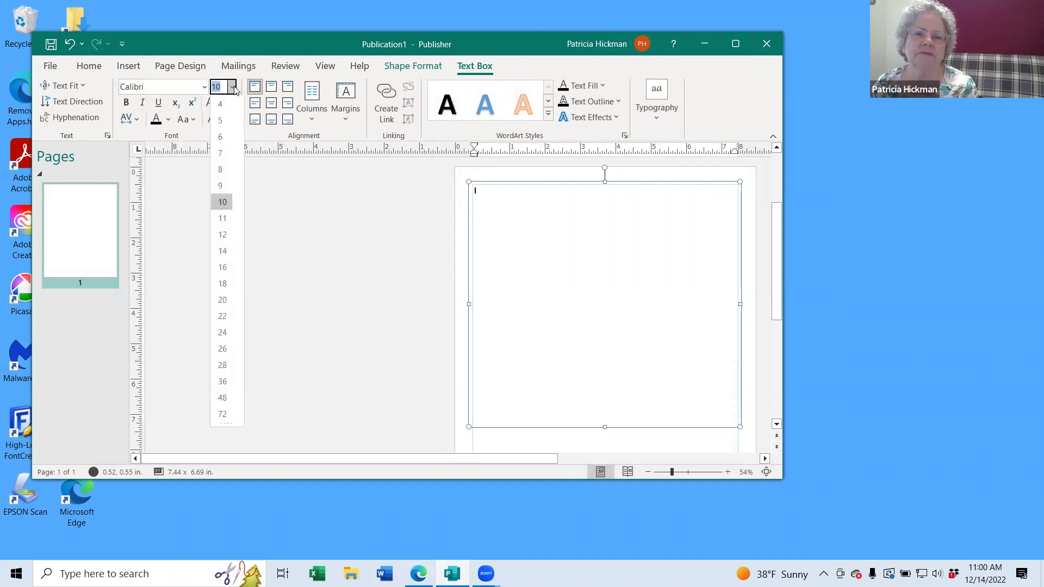
click(222, 332)
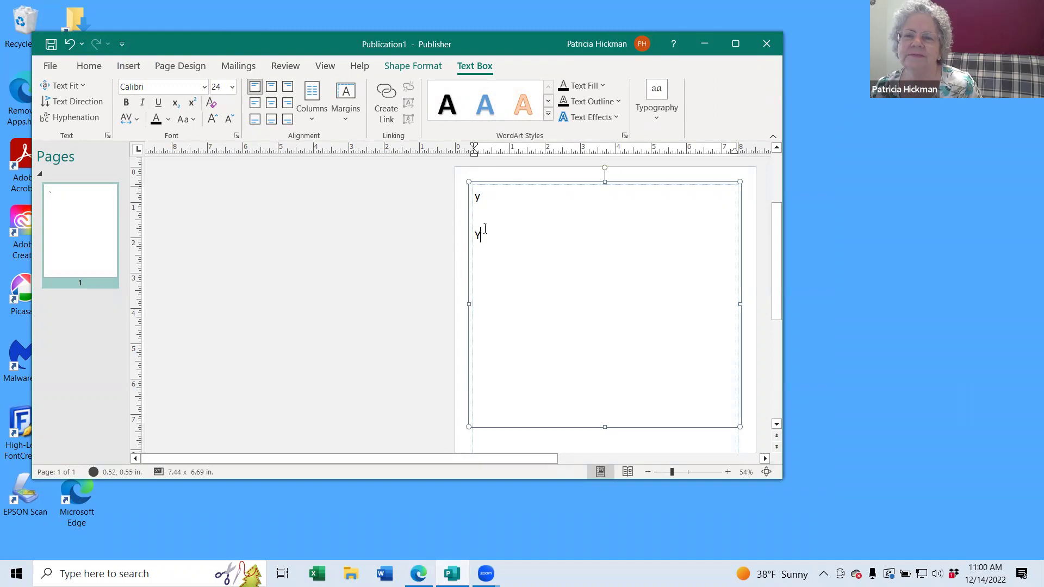
drag(482, 239, 474, 192)
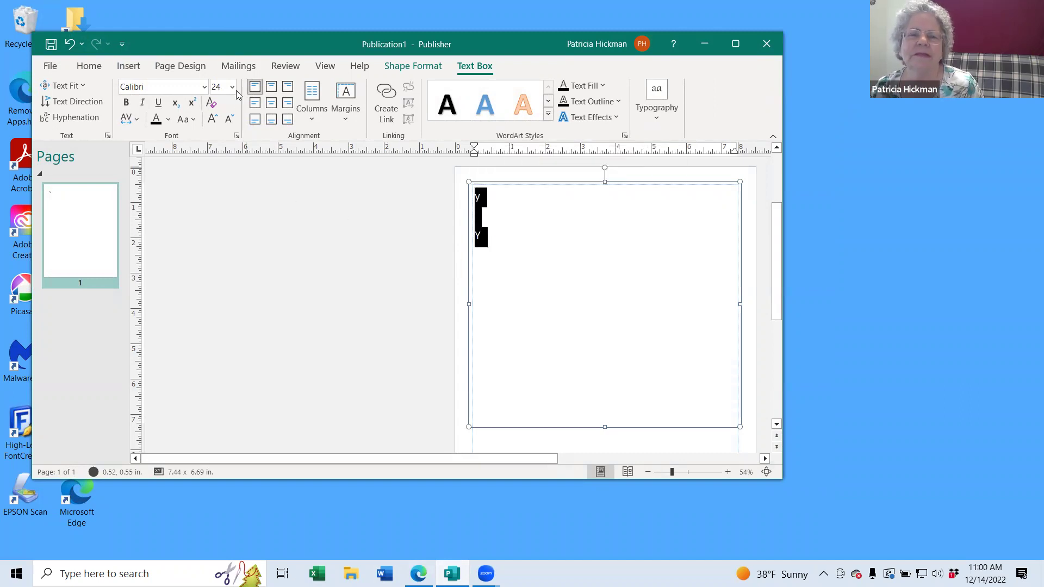
Step: Set the text box's y and Y to Times New Roman, then scroll back to the box
click(204, 87)
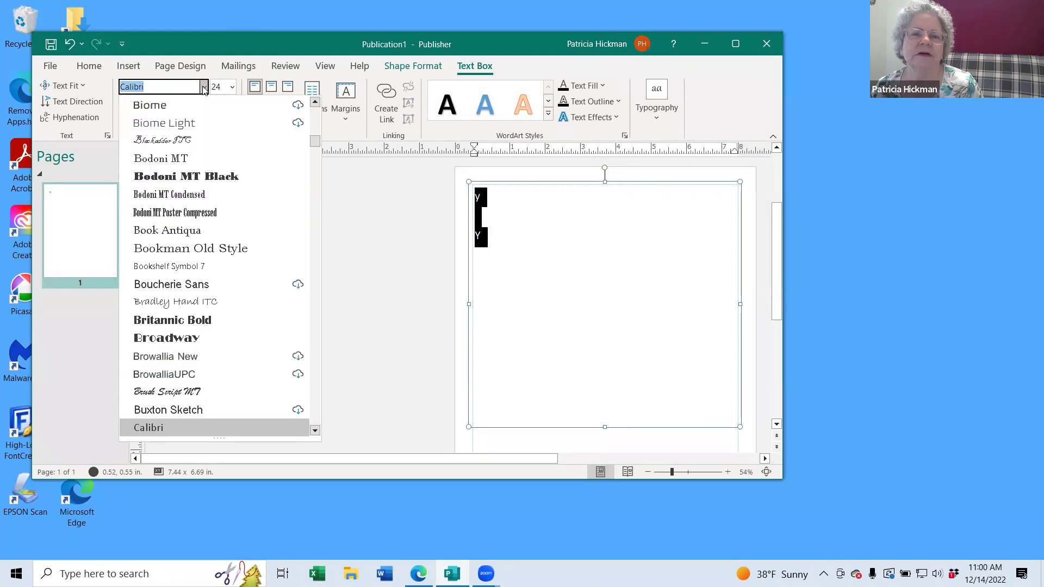
scroll(308, 276, down, 15)
scroll(310, 276, down, 20)
drag(313, 357, 316, 394)
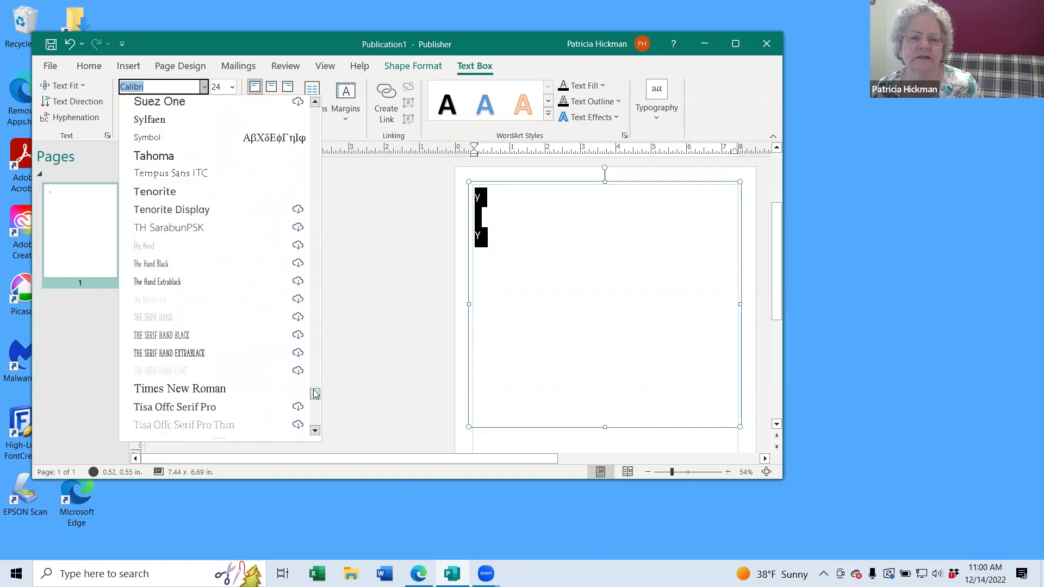
click(227, 388)
click(499, 232)
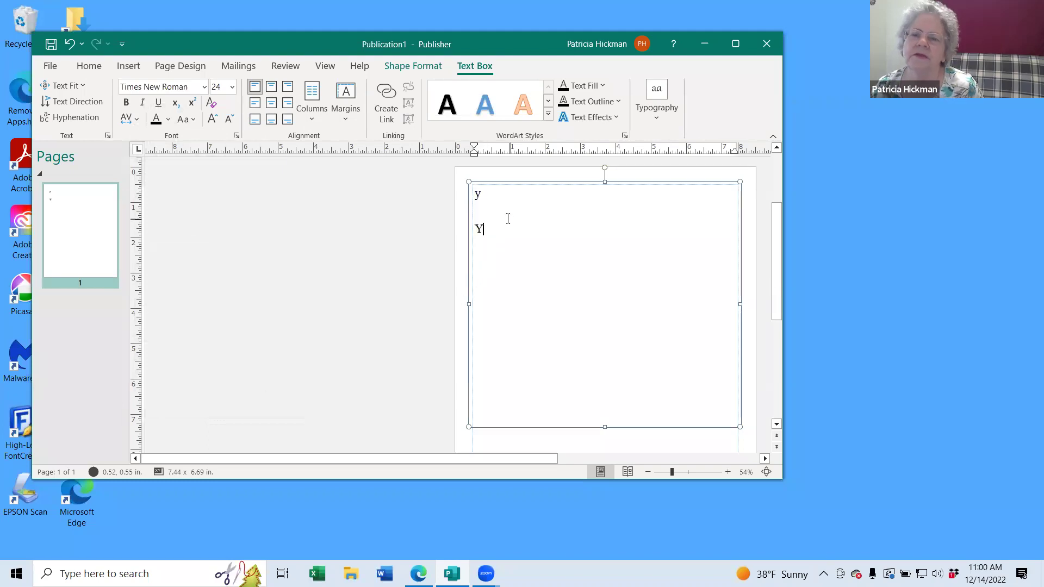
scroll(578, 229, up, 4)
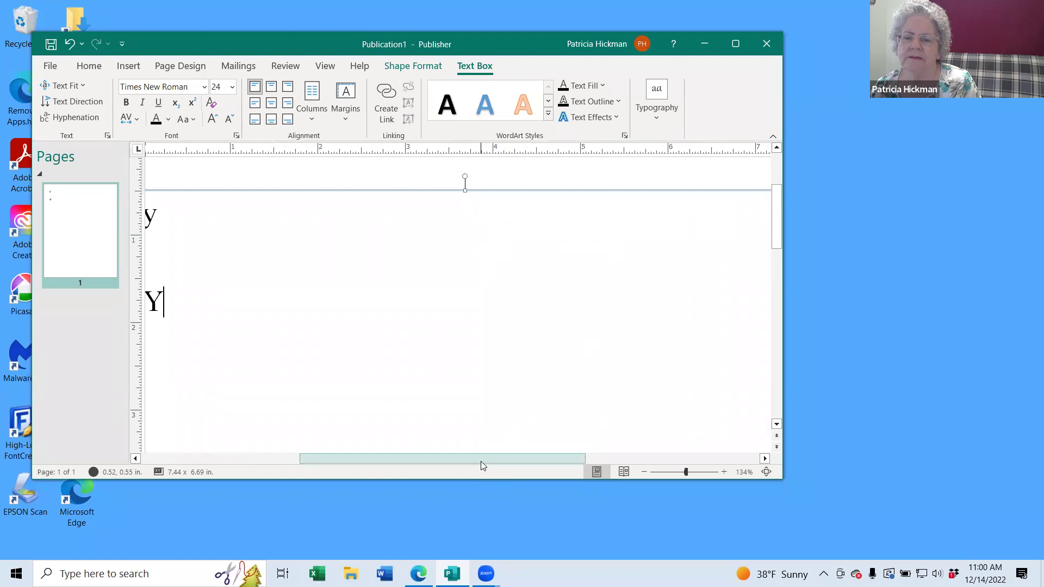
drag(481, 461, 408, 461)
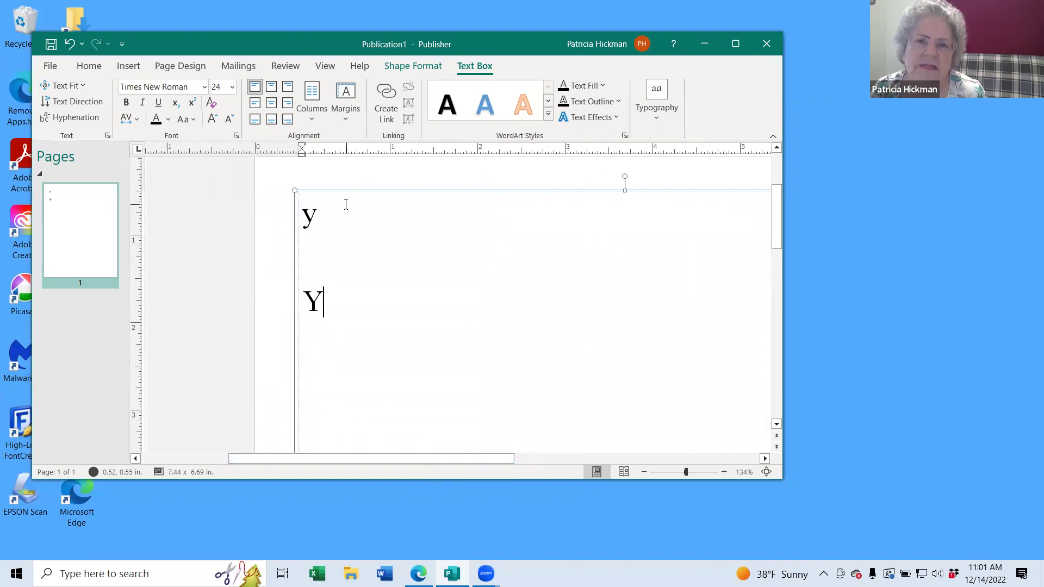
Step: After the lowercase y, insert Combining Horn (031B) from the Combining Diacritical Marks subset in More Symbols
click(313, 220)
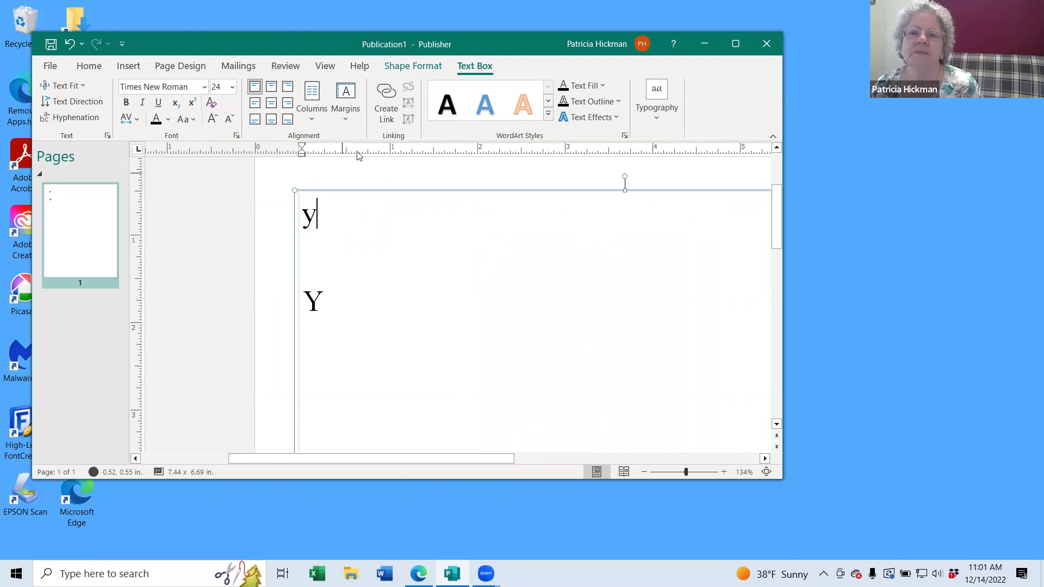
click(129, 66)
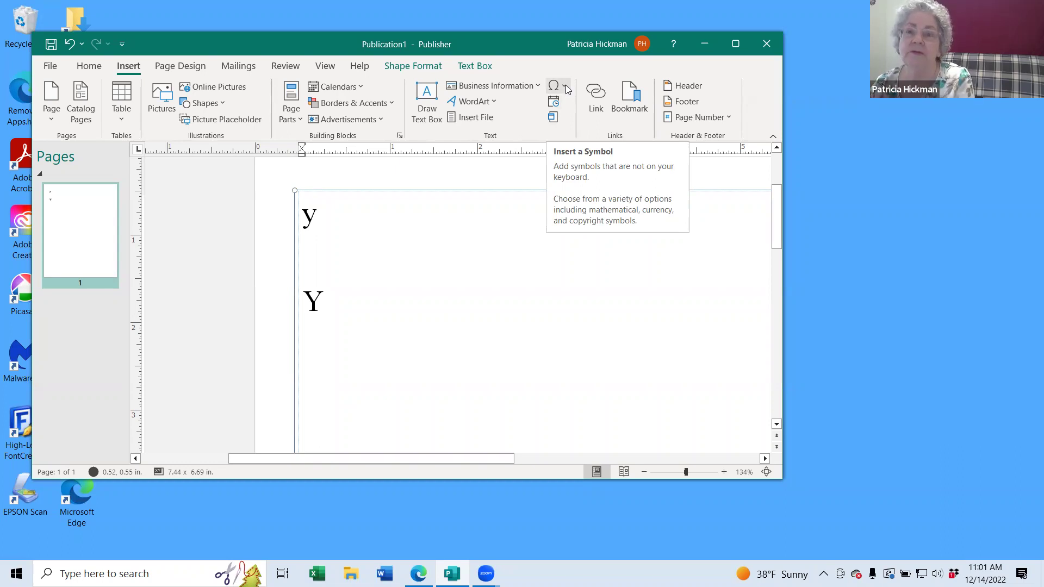
click(565, 87)
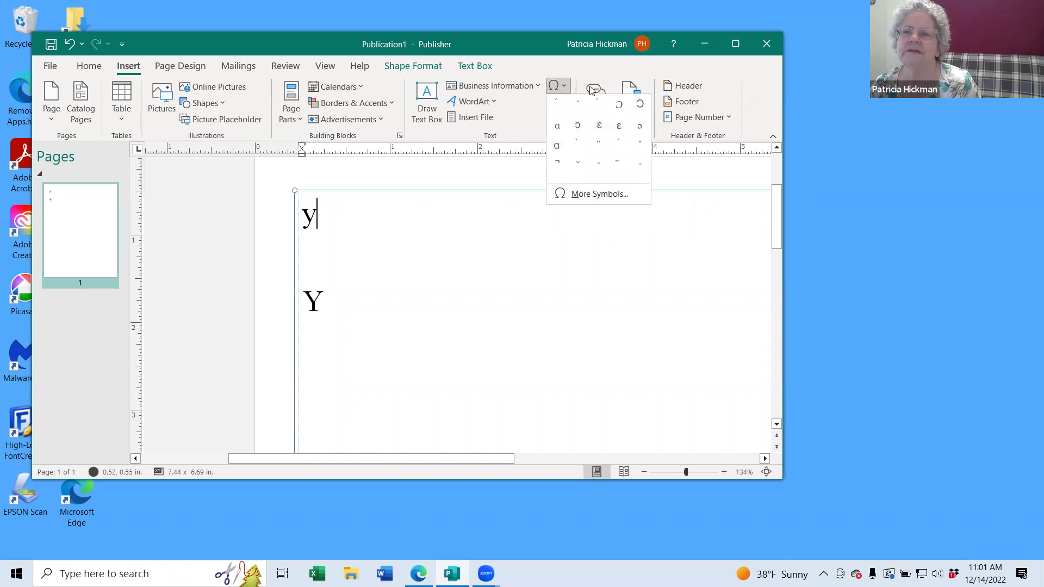
click(599, 194)
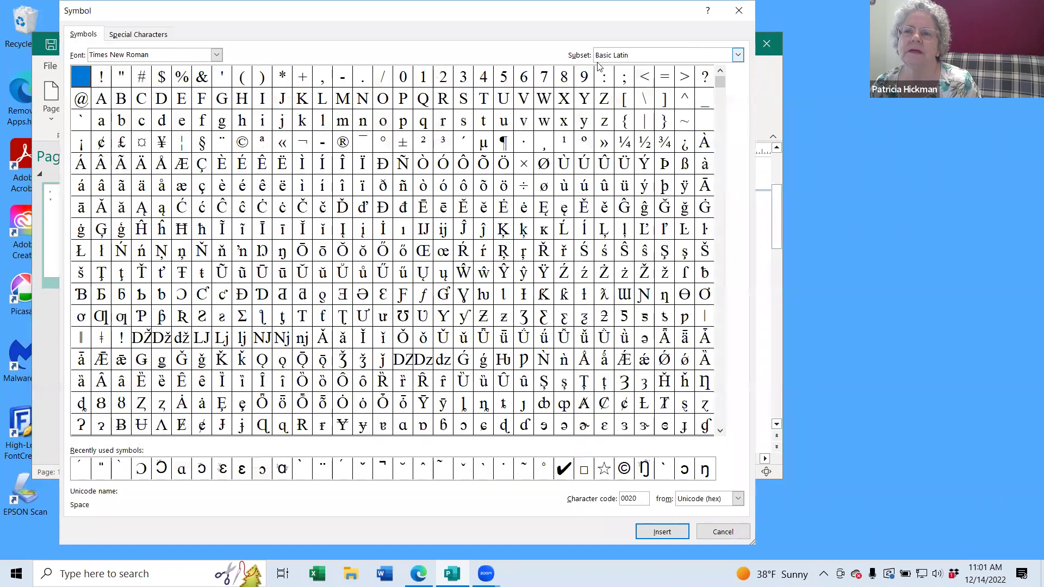
click(738, 56)
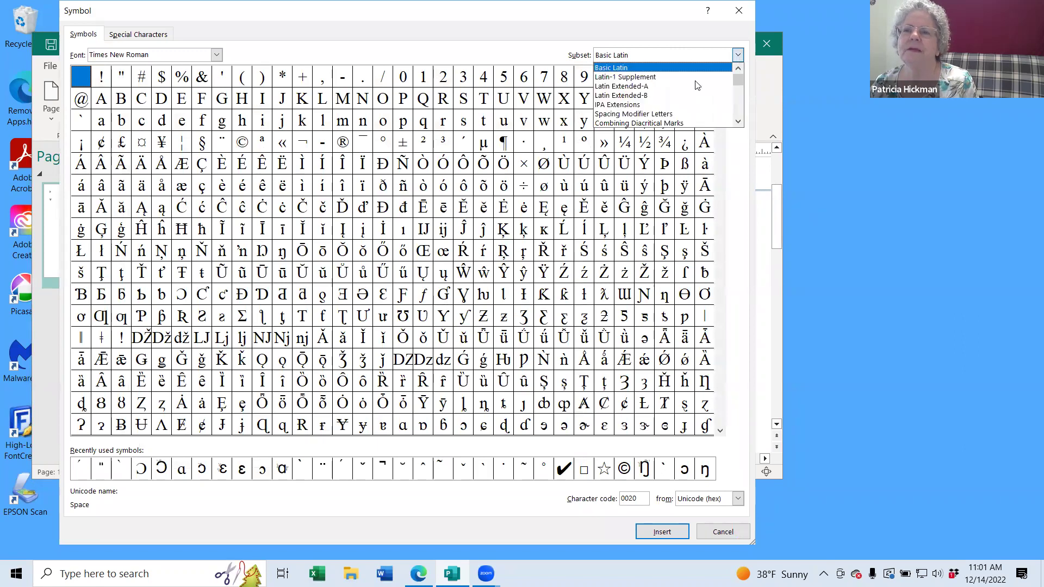
click(651, 124)
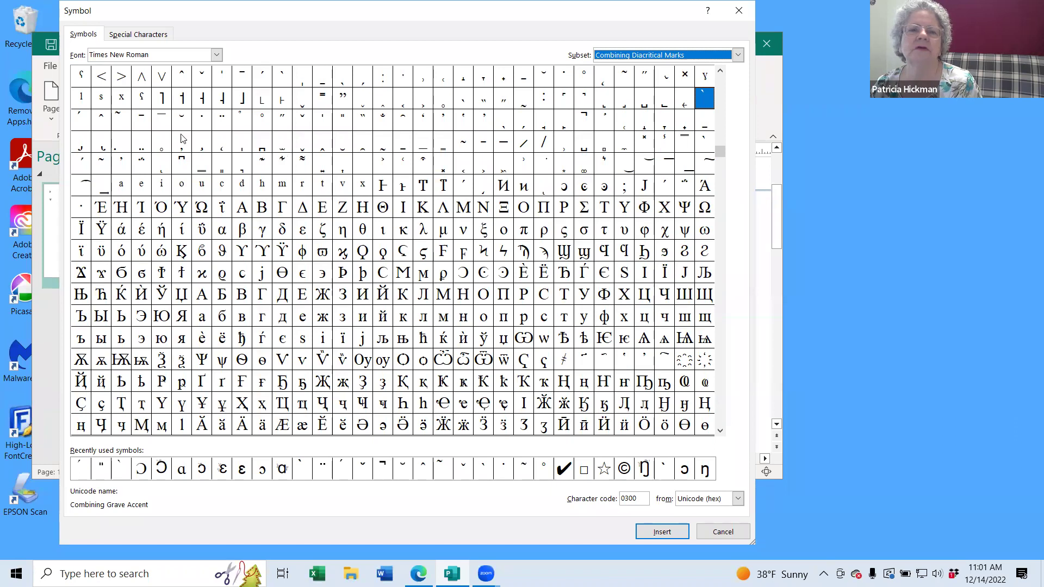
double_click(603, 120)
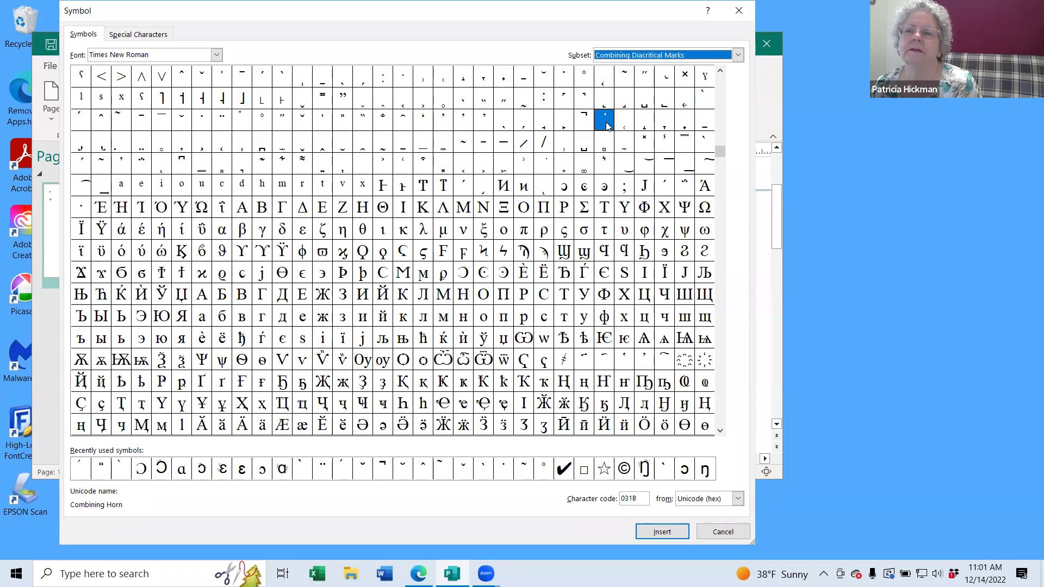
click(739, 12)
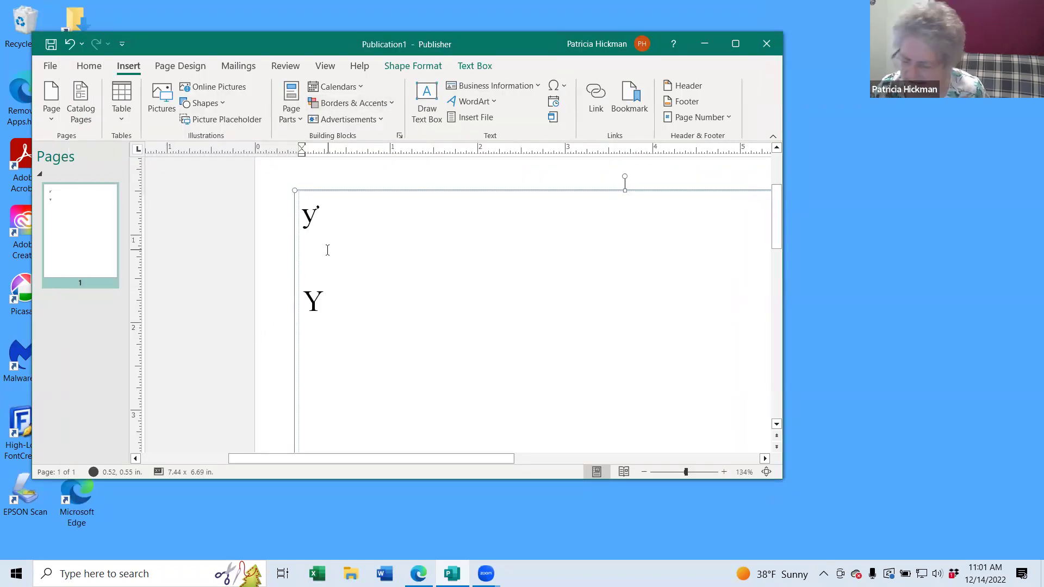
Step: Restore the blank line after y and add a Combining Diaeresis (0308) so it reads ÿ
key(Delete)
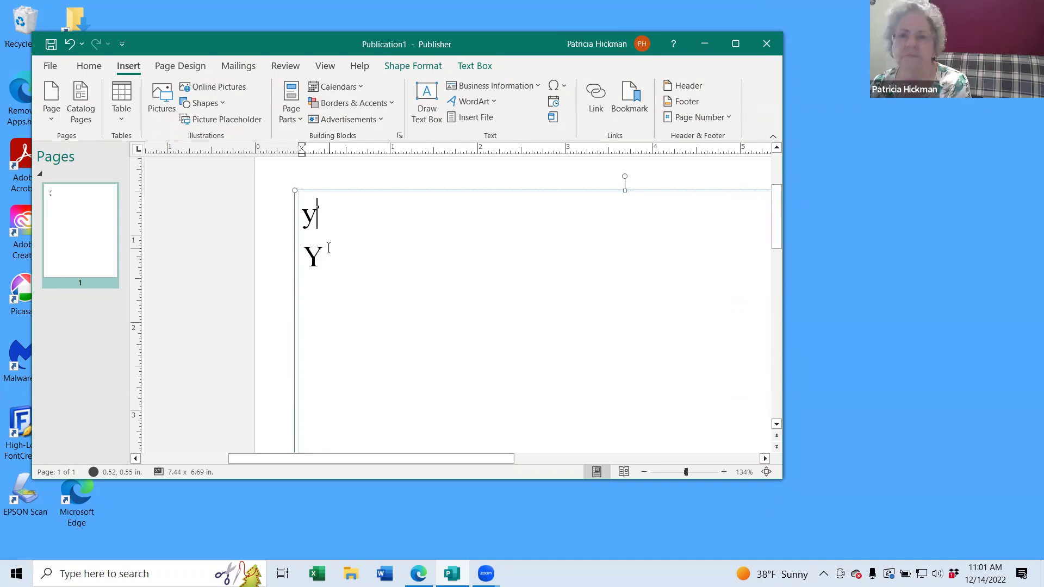
key(Return)
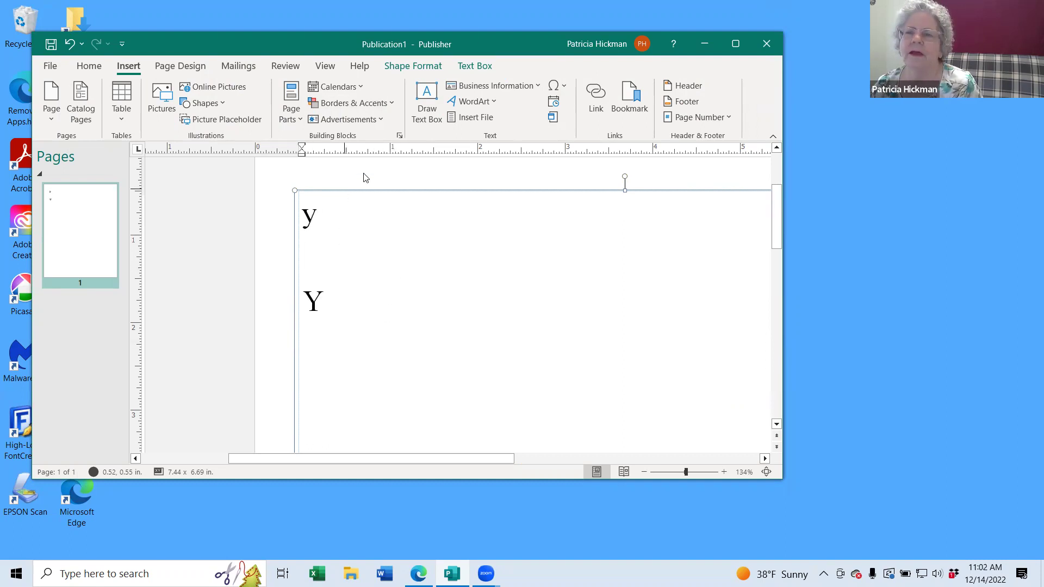
click(565, 87)
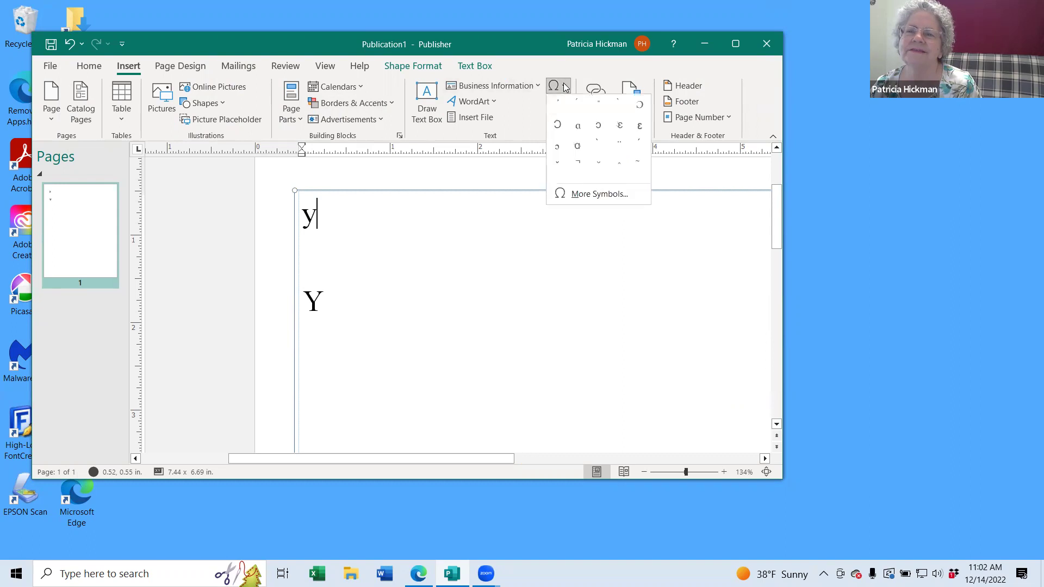
click(597, 196)
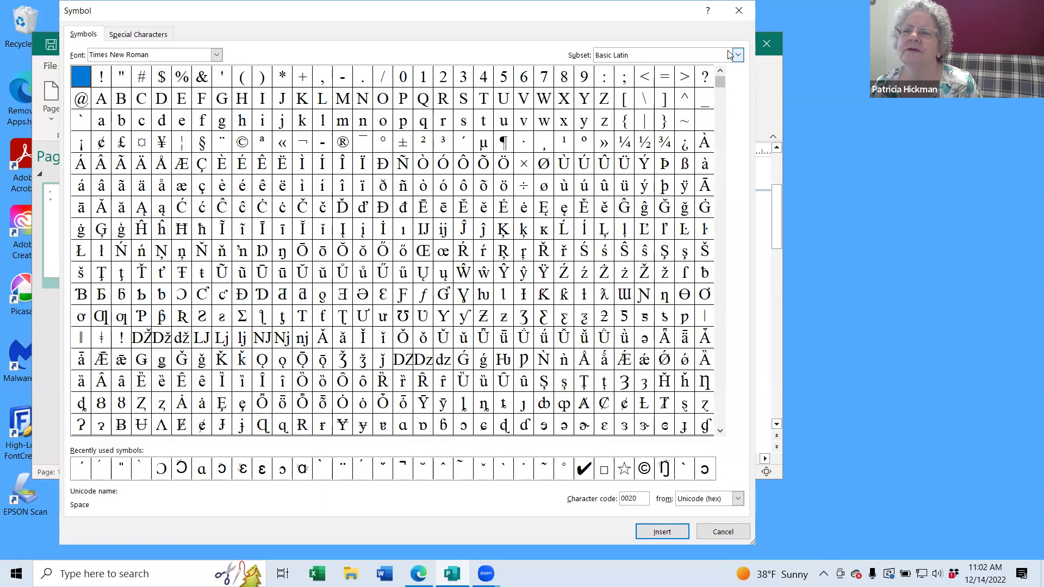
click(738, 55)
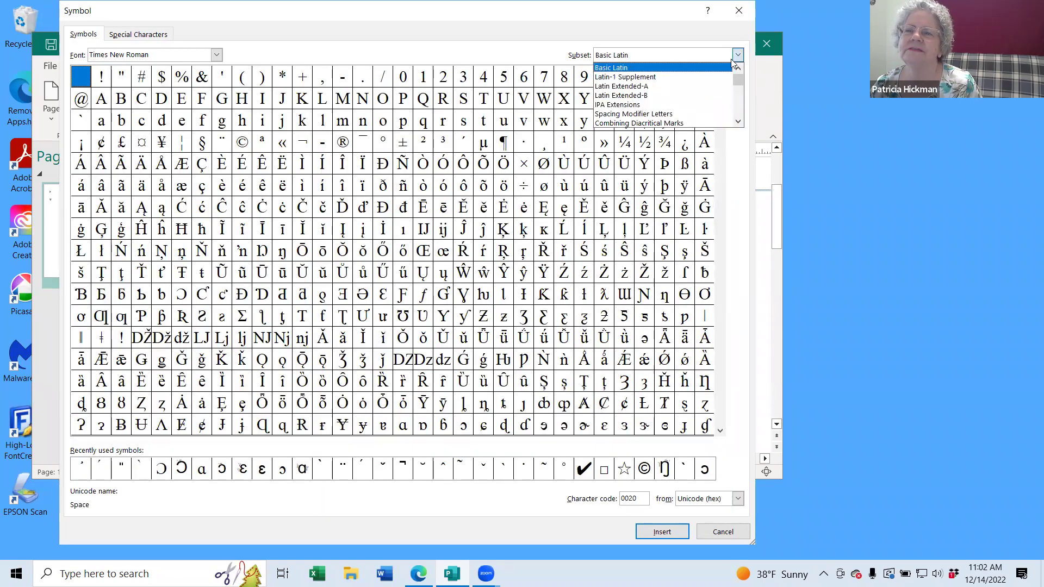
click(654, 124)
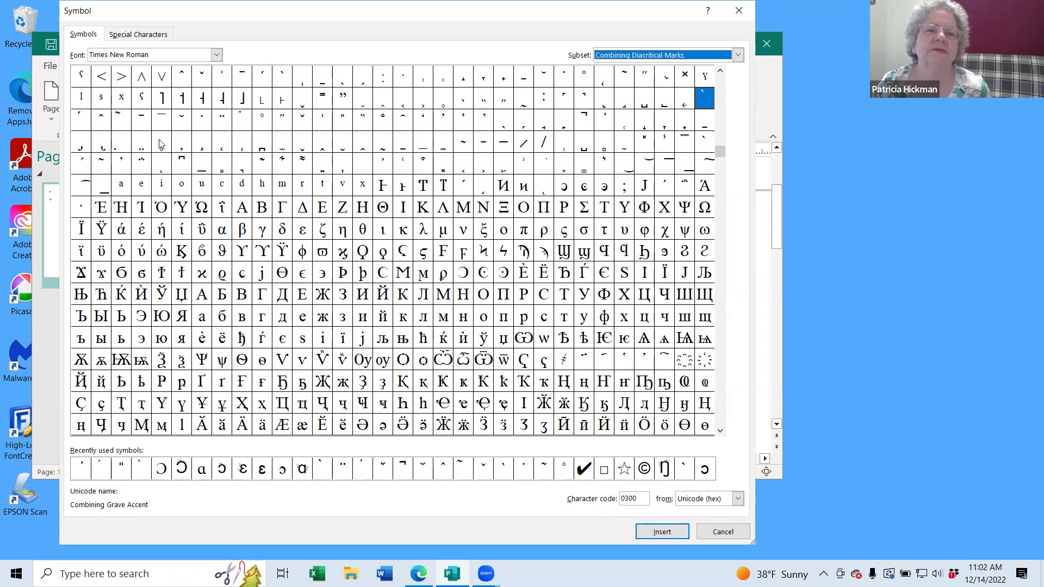
double_click(223, 120)
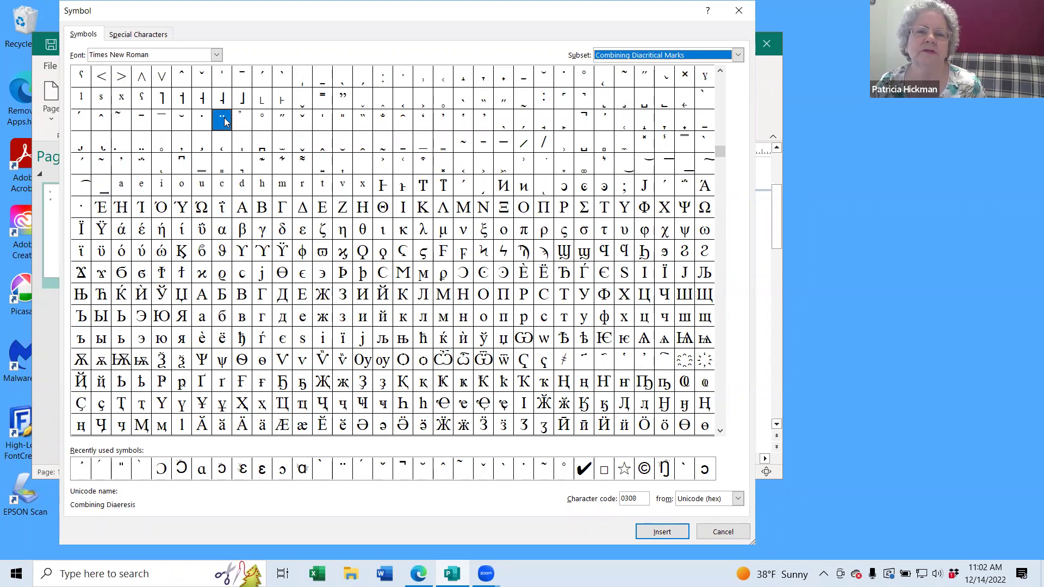
click(740, 14)
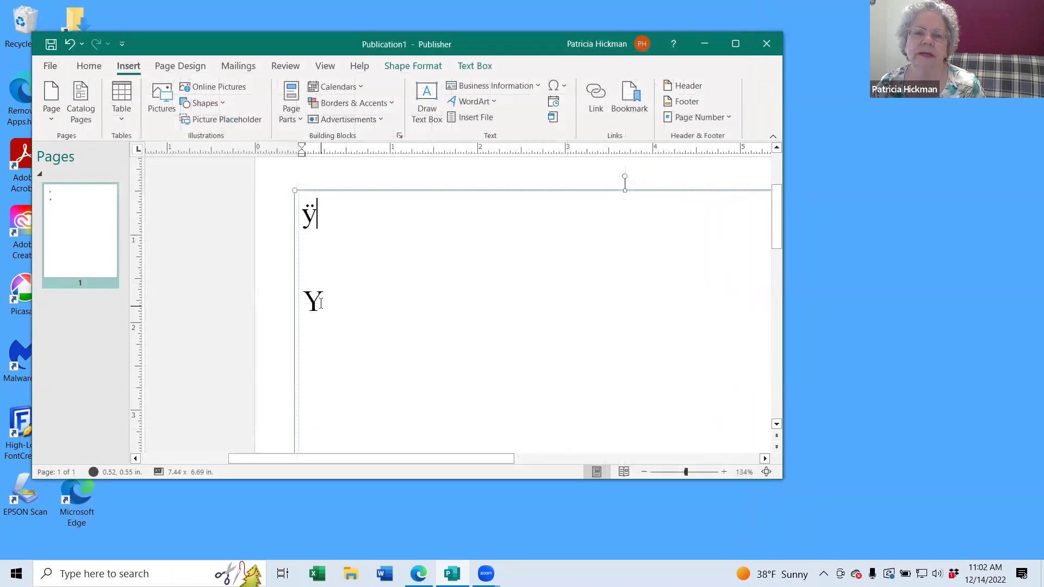
click(320, 303)
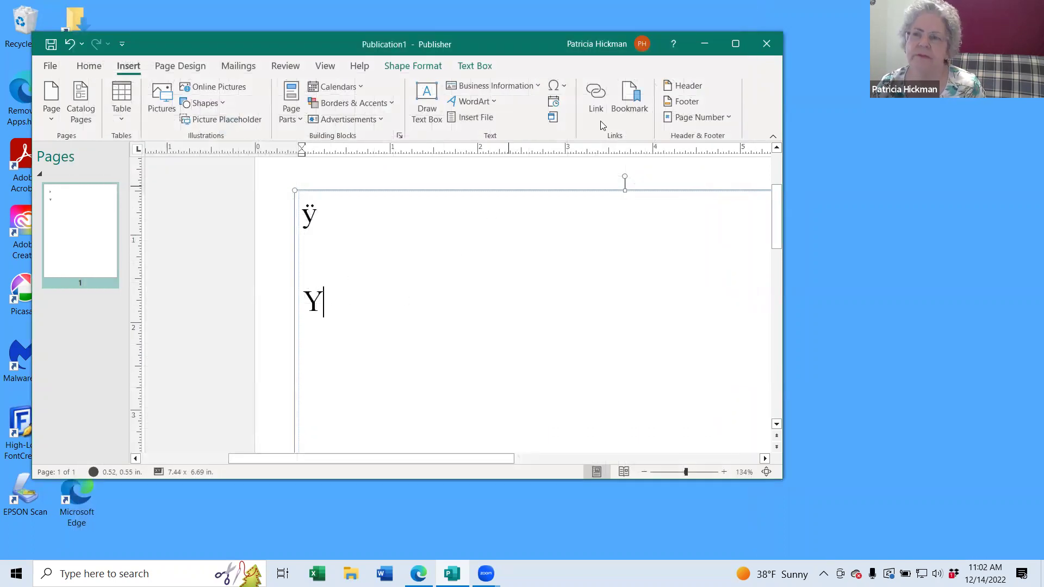
Step: Add a combining acute accent (0301) to the capital Y through More Symbols, making Ý
click(562, 91)
click(582, 193)
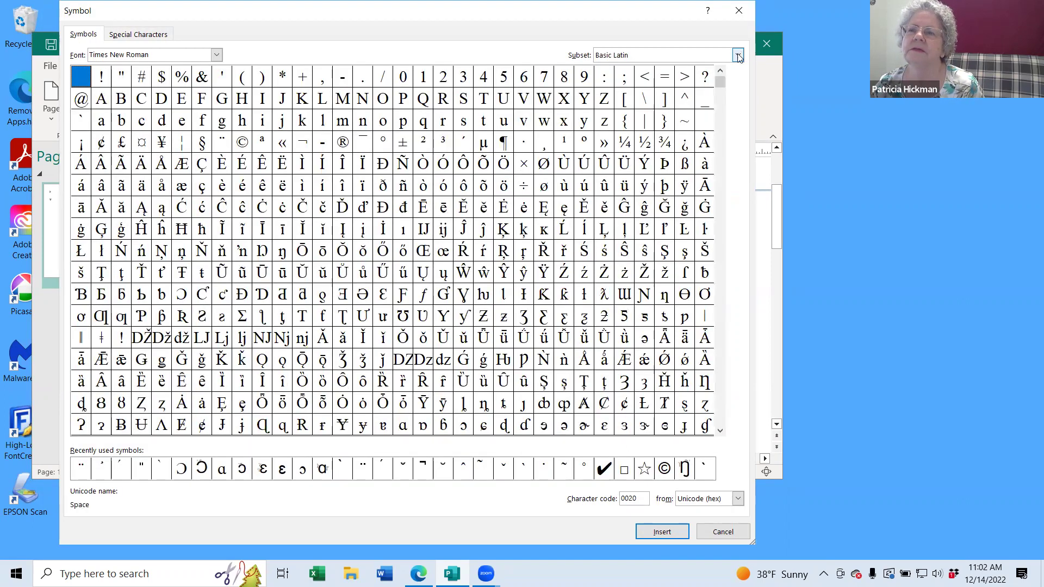
click(738, 54)
click(639, 123)
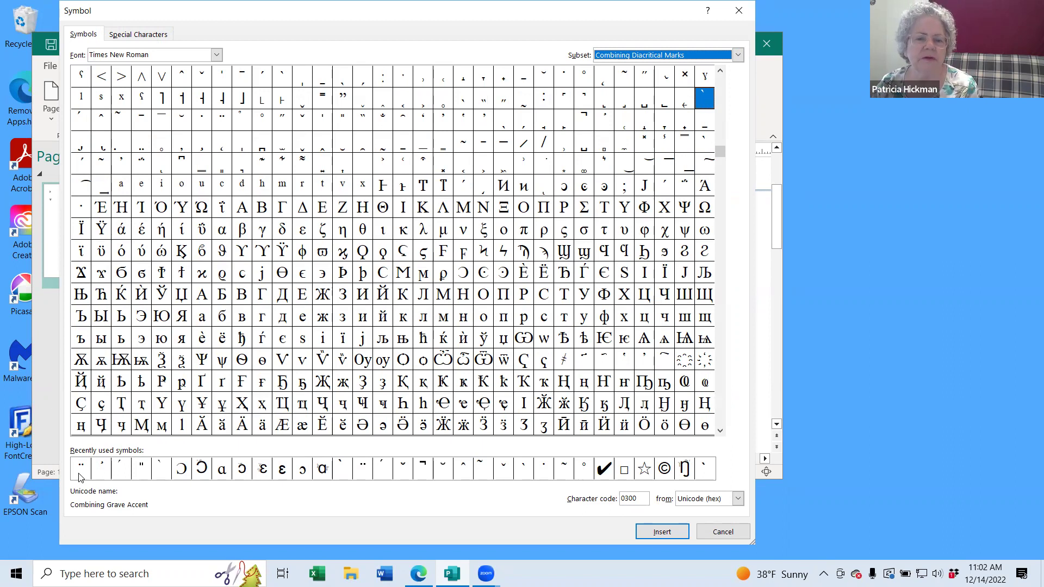
double_click(121, 470)
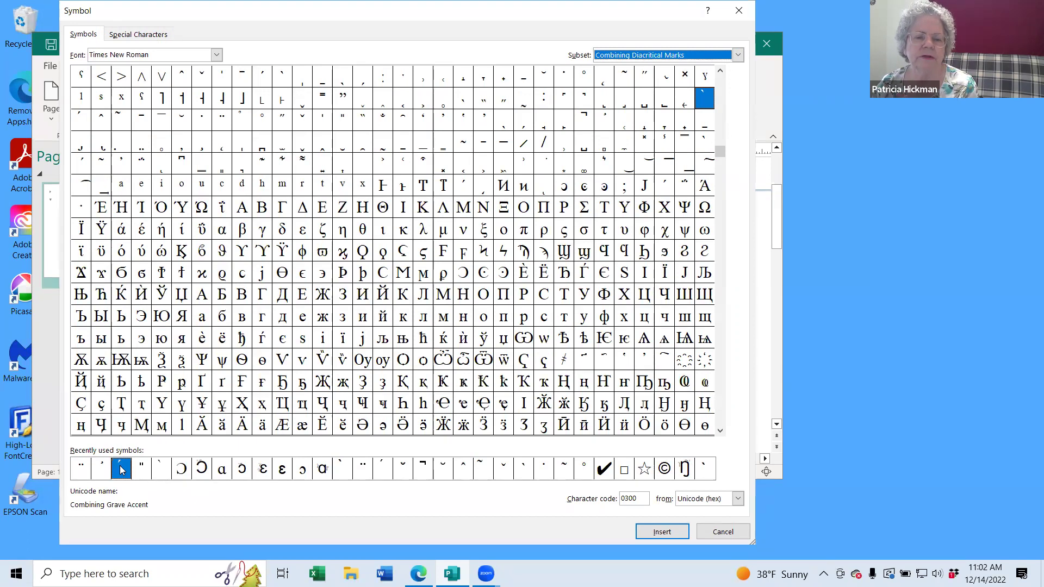
click(740, 11)
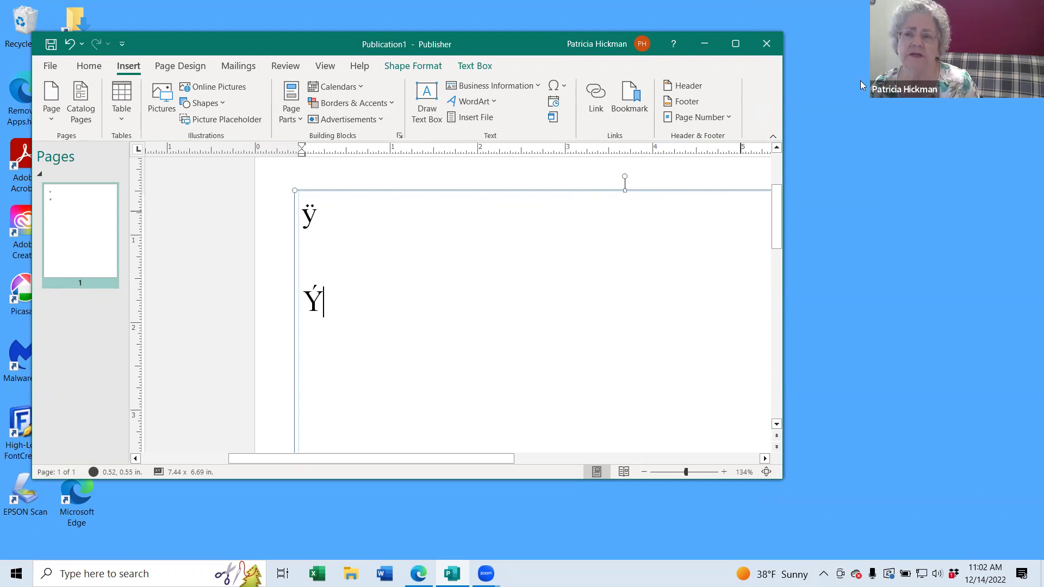
Step: Quit Publisher without saving, launch InDesign, and create a new Letter-size document
click(768, 43)
click(535, 308)
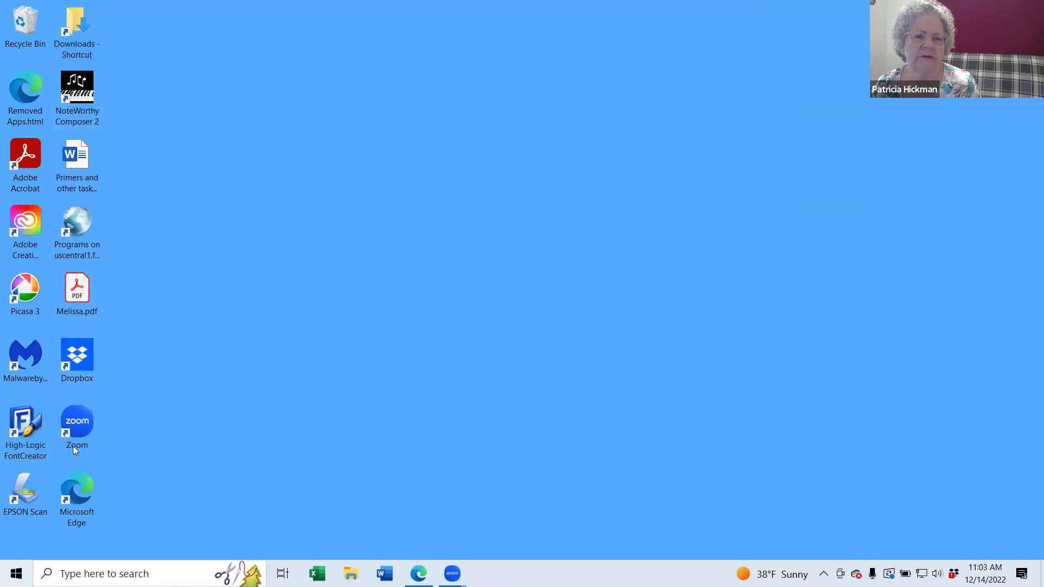
key(super)
click(60, 336)
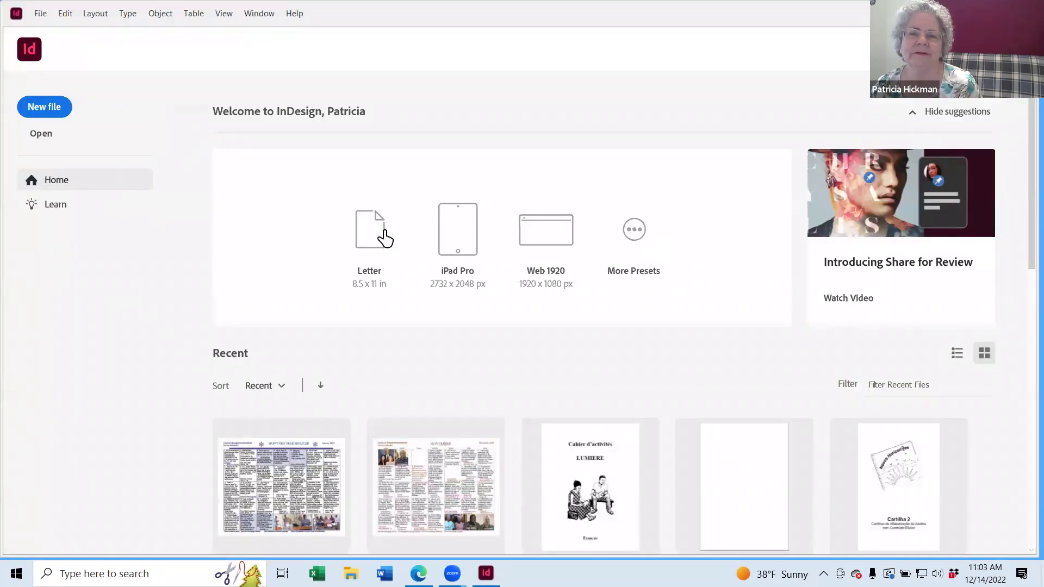
click(384, 236)
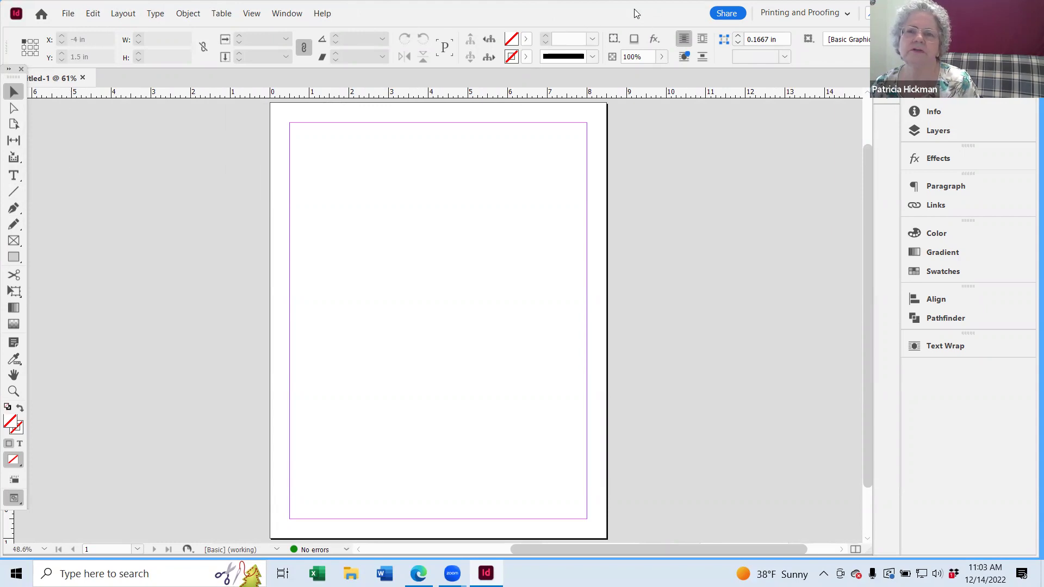
Step: Draw a text frame at the page's top-left, zoom in, and type u and U on separate lines
click(15, 179)
drag(291, 124, 583, 408)
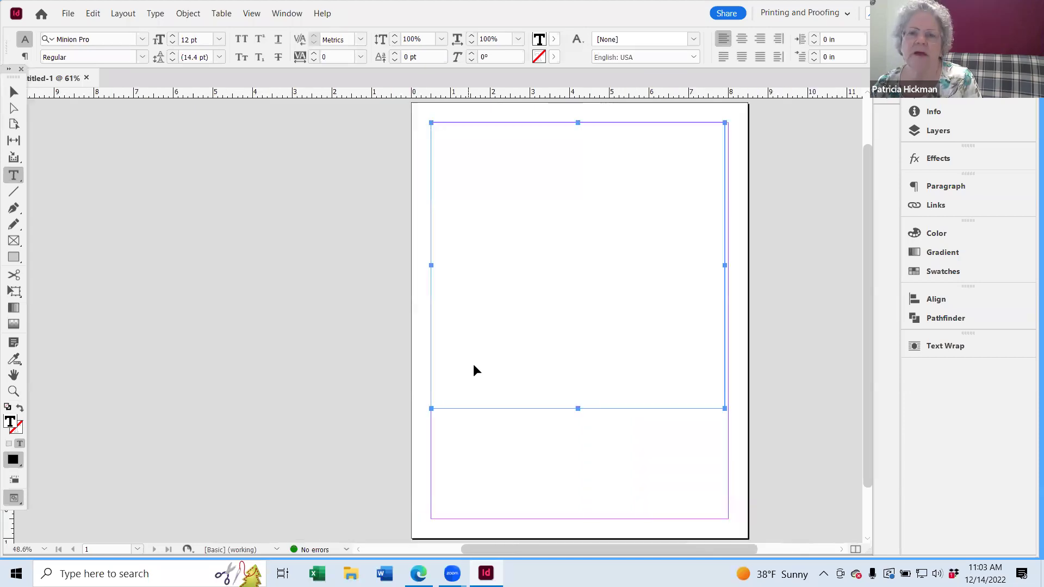
key(ctrl+equal)
key(ctrl+equal)
key(ctrl+equal)
key(ctrl+equal)
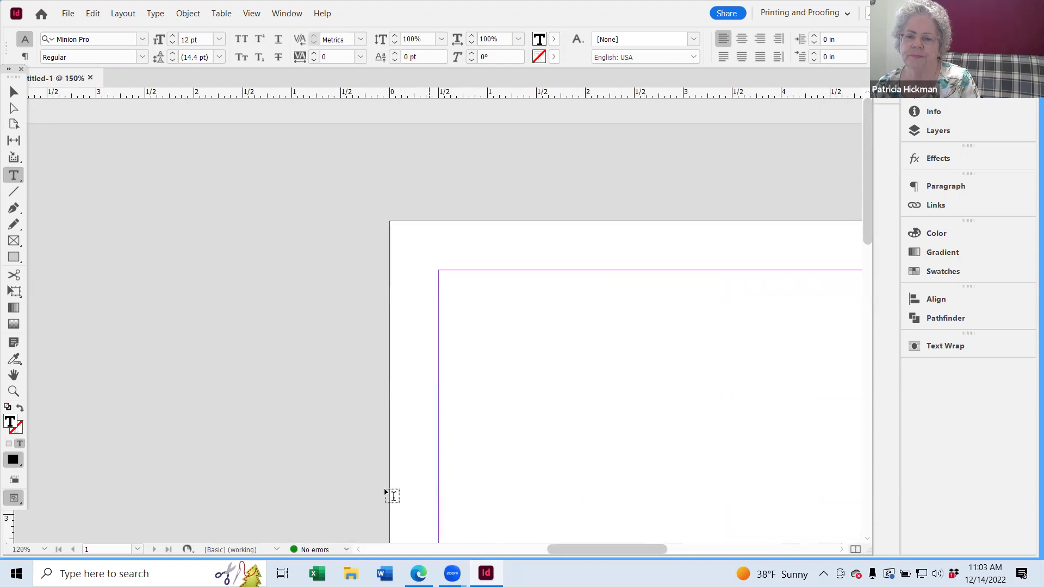
drag(577, 550, 618, 552)
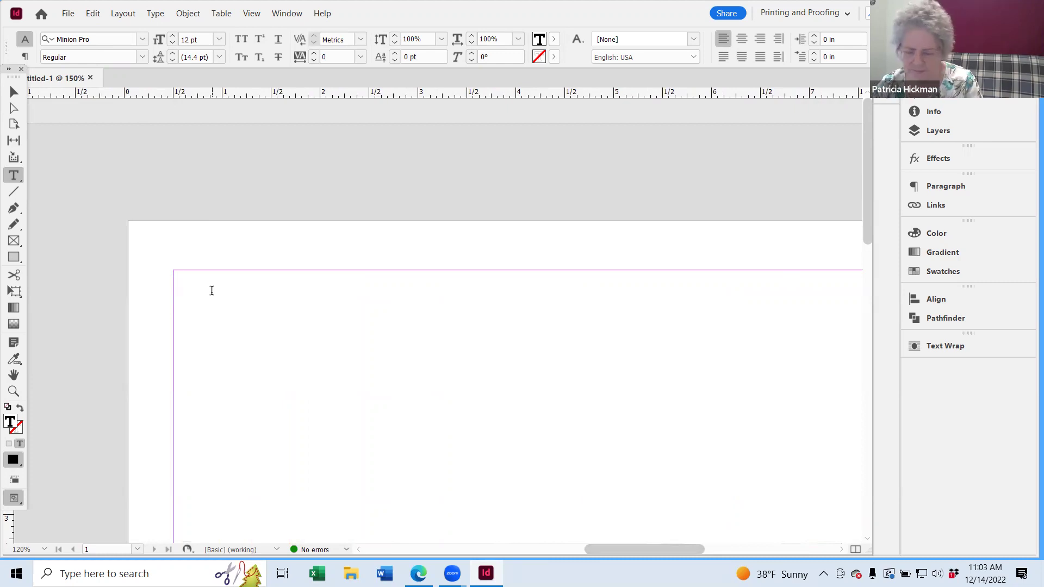
text(u  )
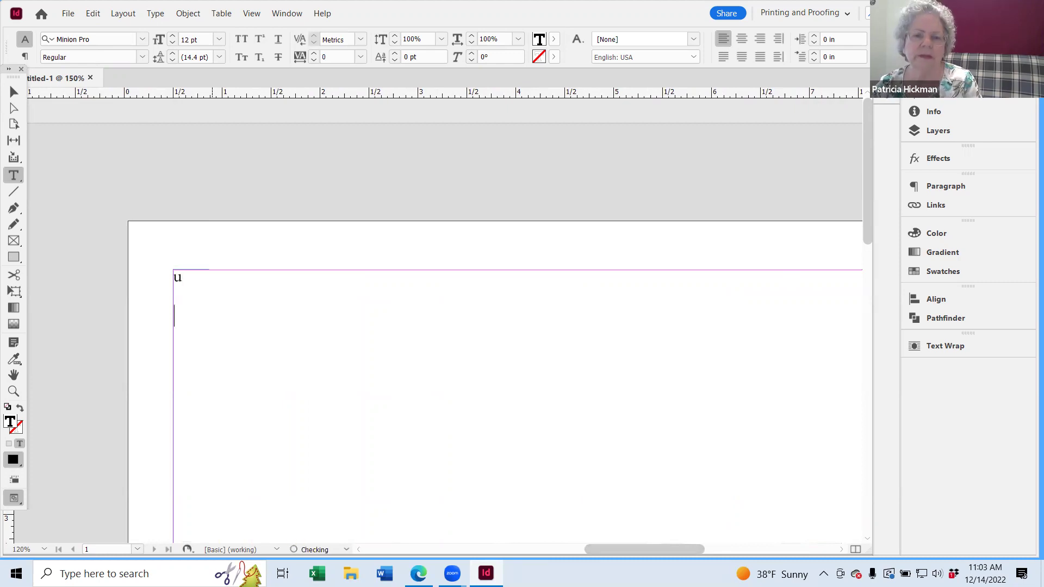
text(U)
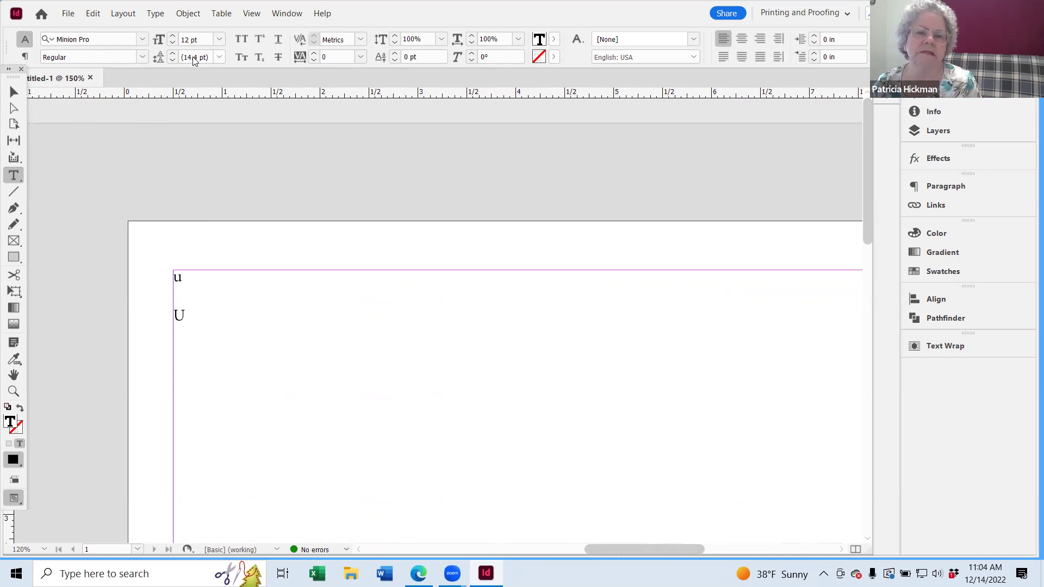
Step: Select the u and U lines and set them to 24 pt in the Control panel
drag(191, 317, 162, 273)
click(219, 40)
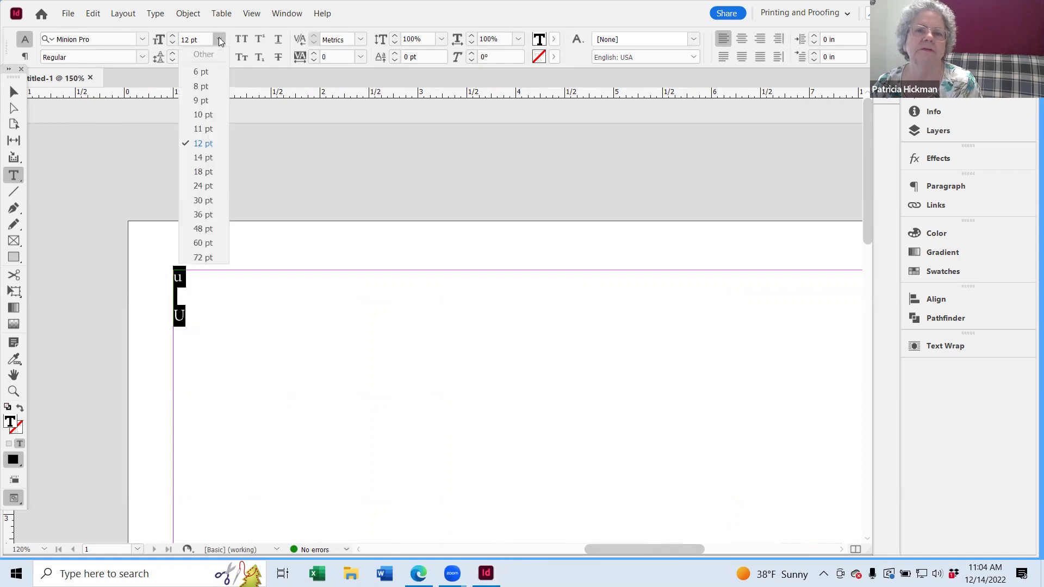
click(210, 186)
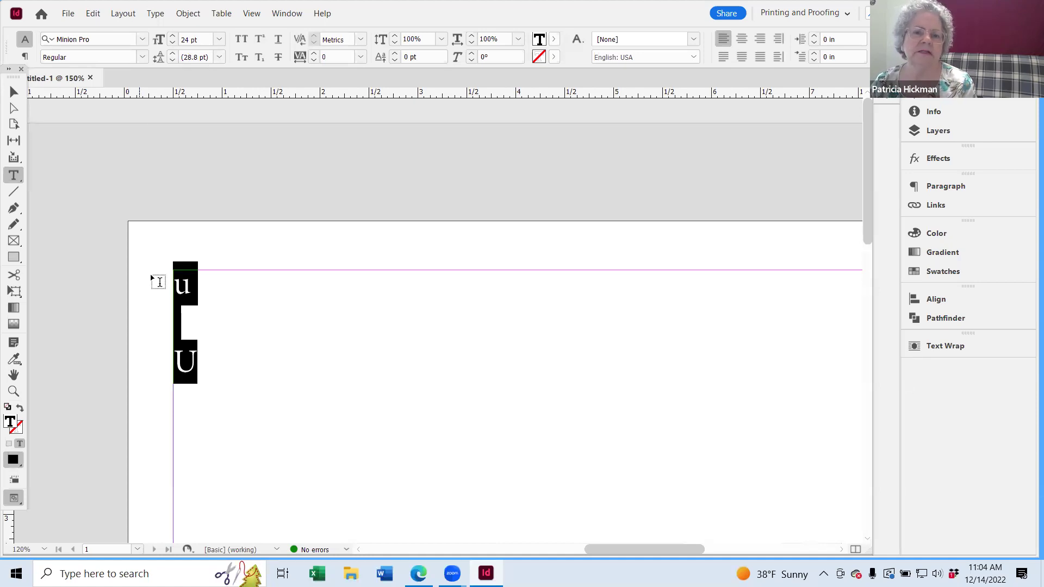
click(199, 279)
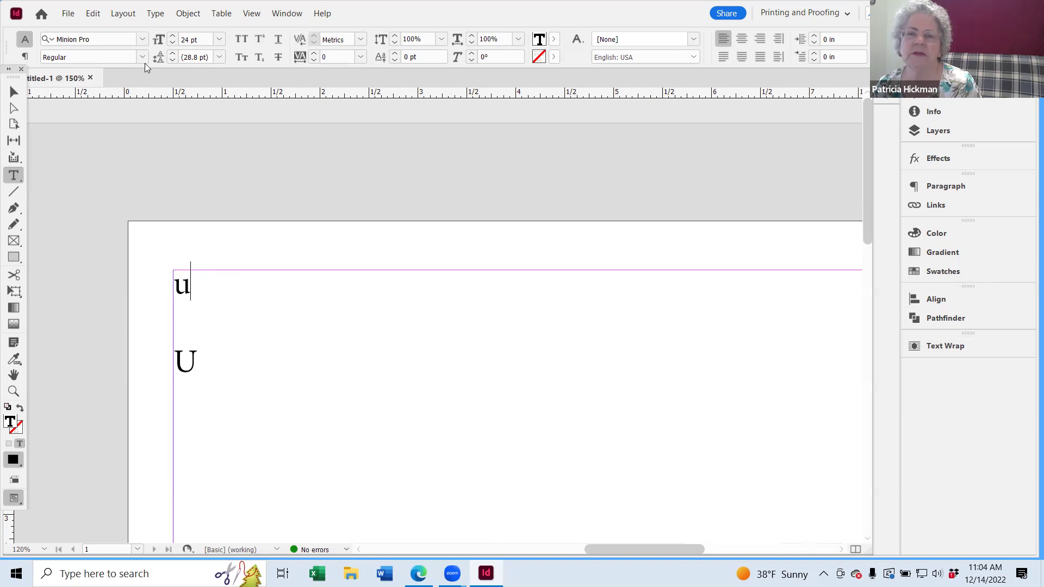
Step: Open the Glyphs panel from Window > Type & Tables, move it right, and lengthen it
click(285, 17)
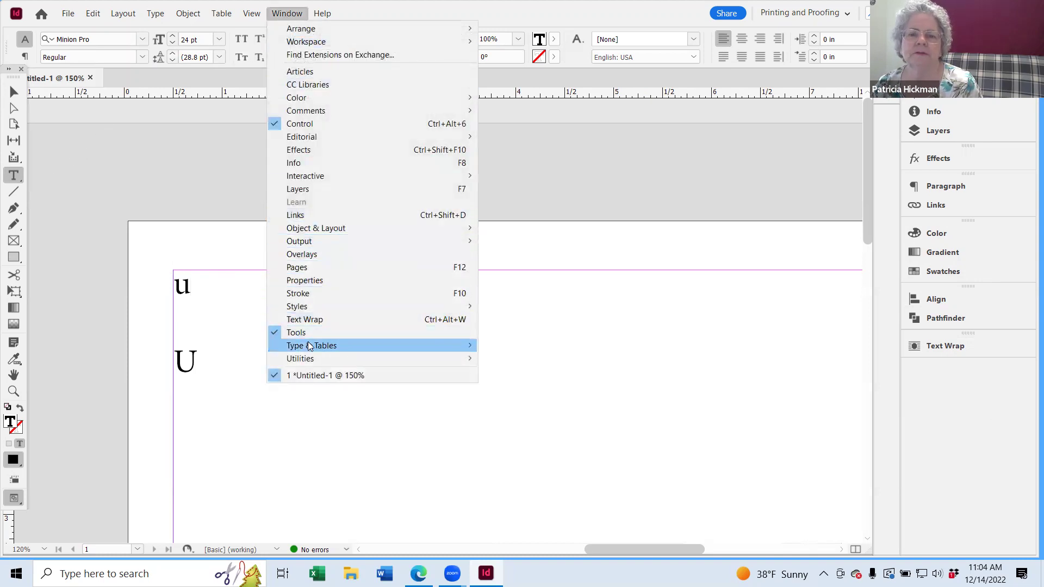
mouse_move(309, 346)
click(515, 387)
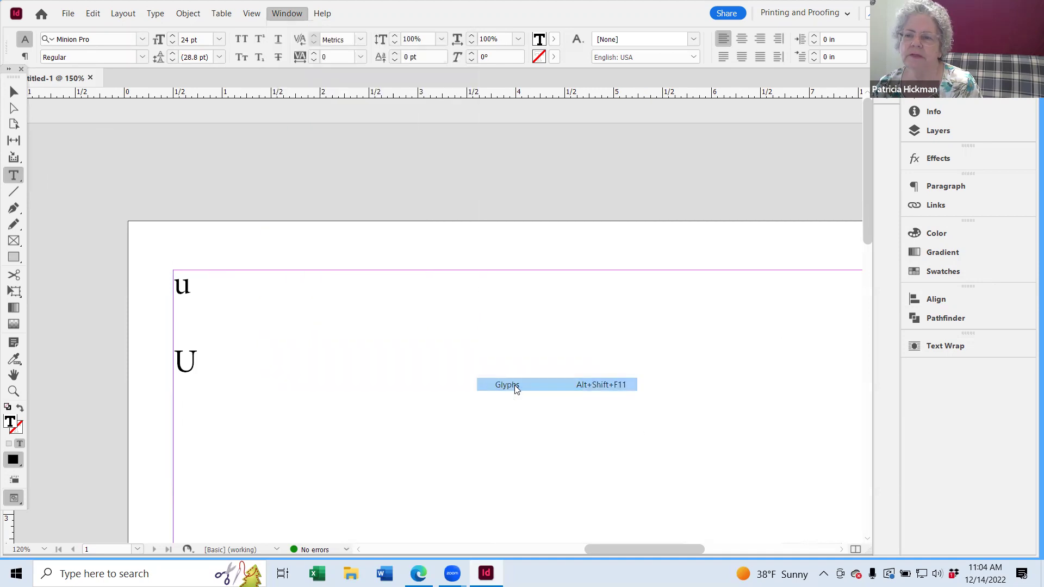
drag(459, 199, 629, 187)
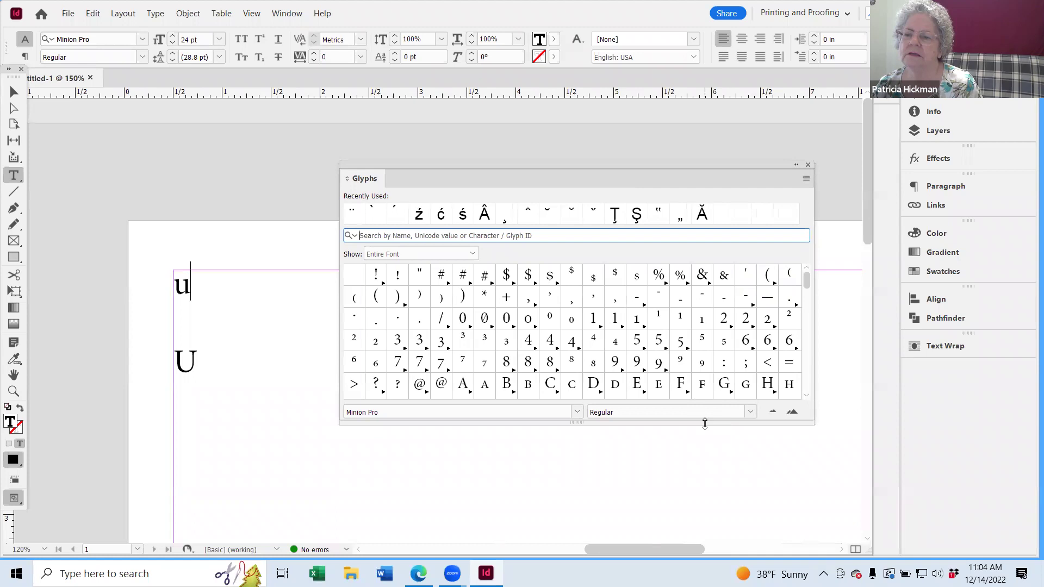
drag(705, 424, 704, 489)
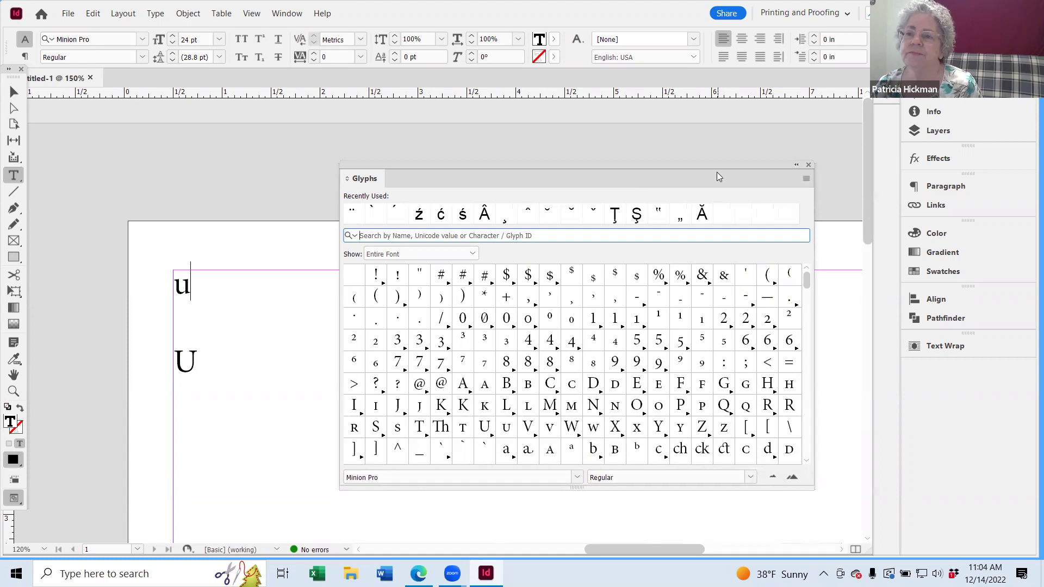
Step: Switch the Glyphs panel's Show list to Extended Latin A
click(475, 247)
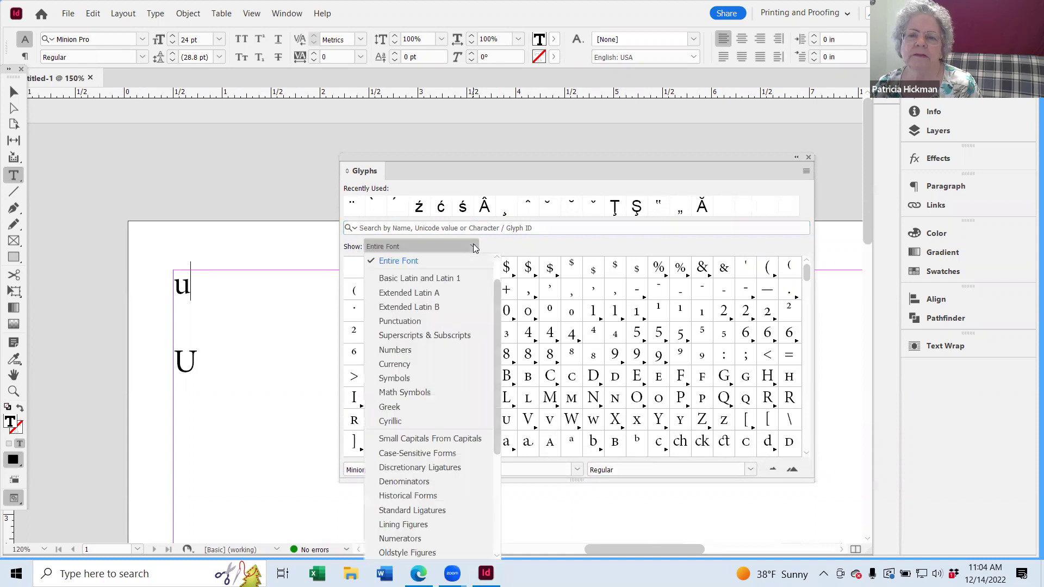
drag(497, 298, 459, 260)
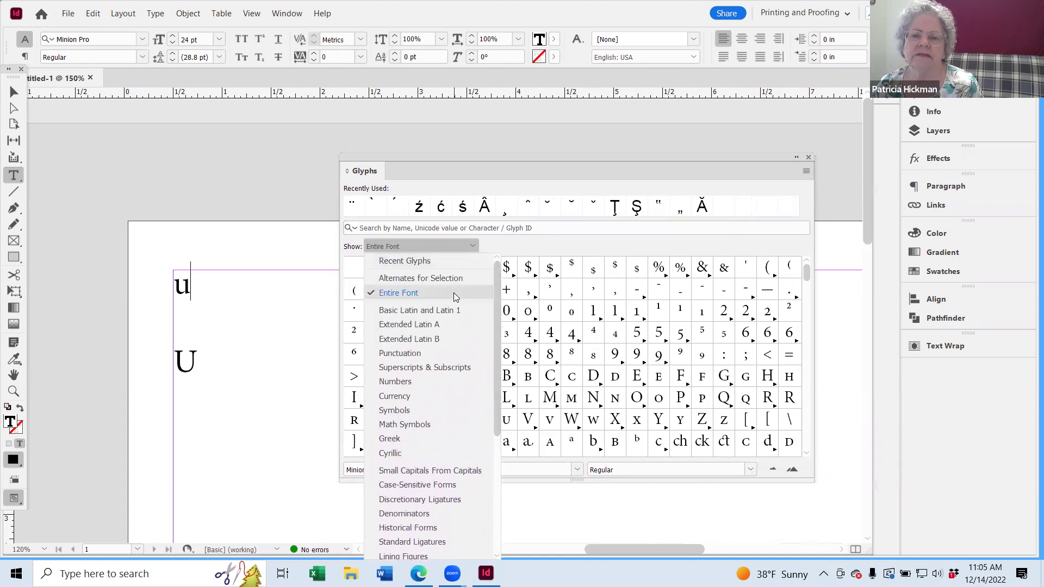
click(419, 326)
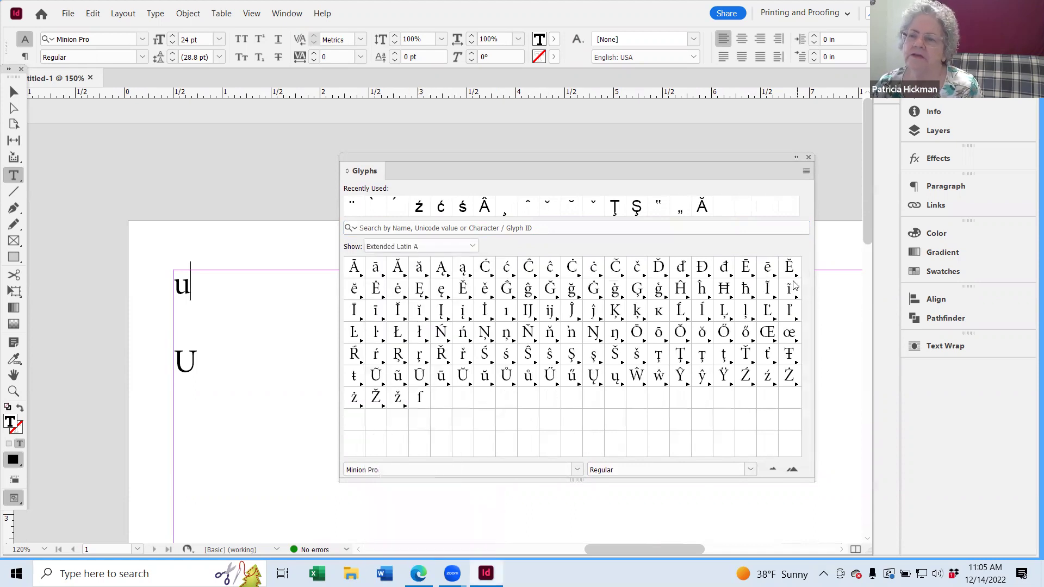
Step: Change Show to Entire Font and scroll through the full Minion Pro glyph grid
click(473, 247)
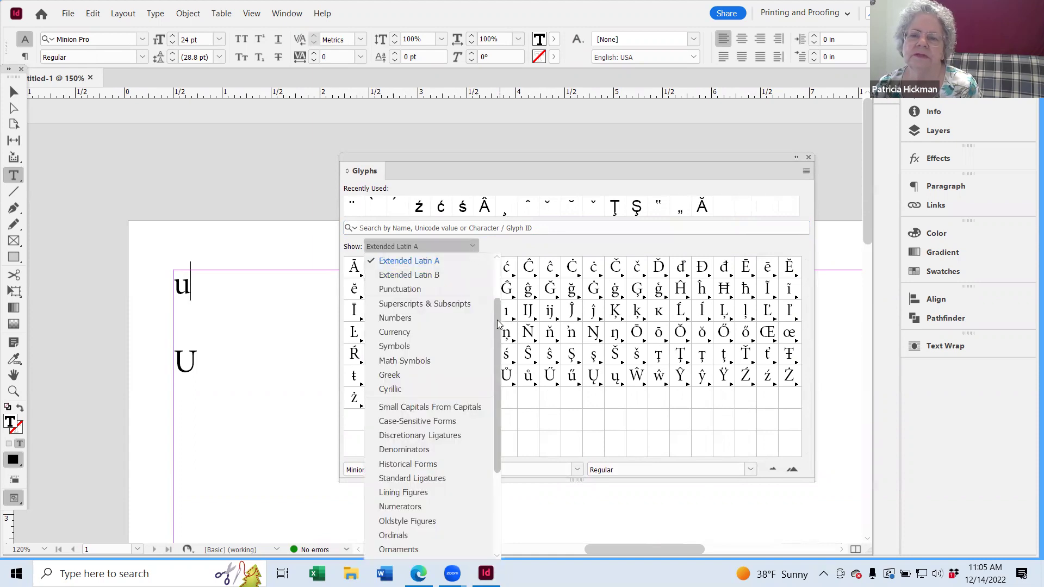
scroll(497, 305, up, 2)
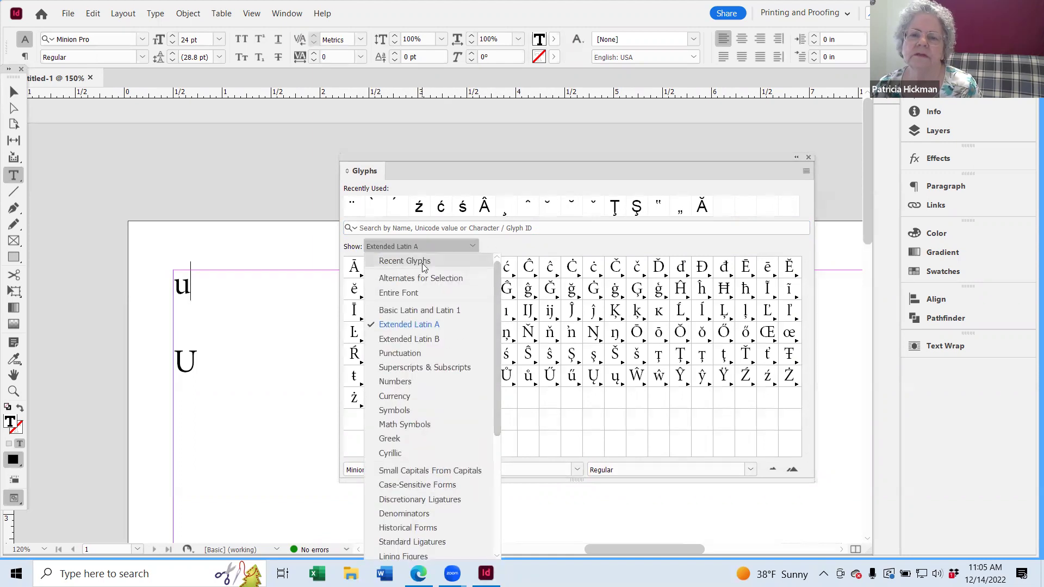
click(405, 293)
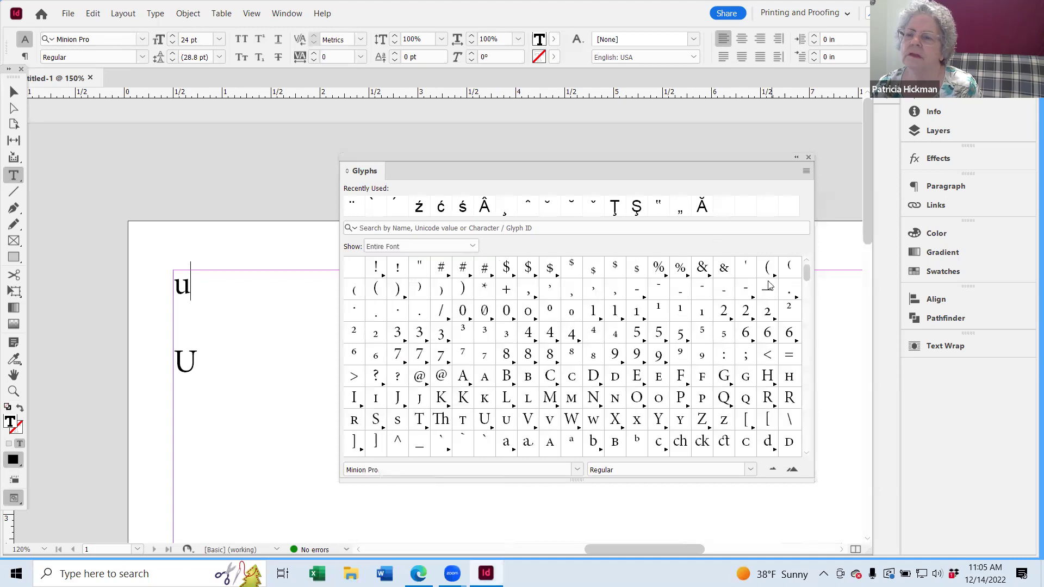
scroll(805, 451, down, 8)
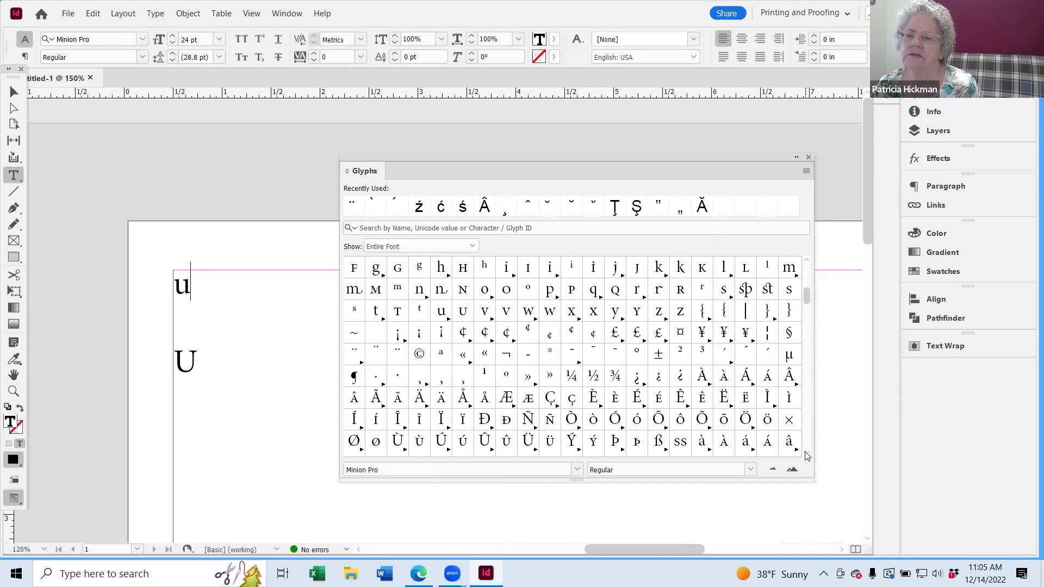
scroll(805, 455, down, 9)
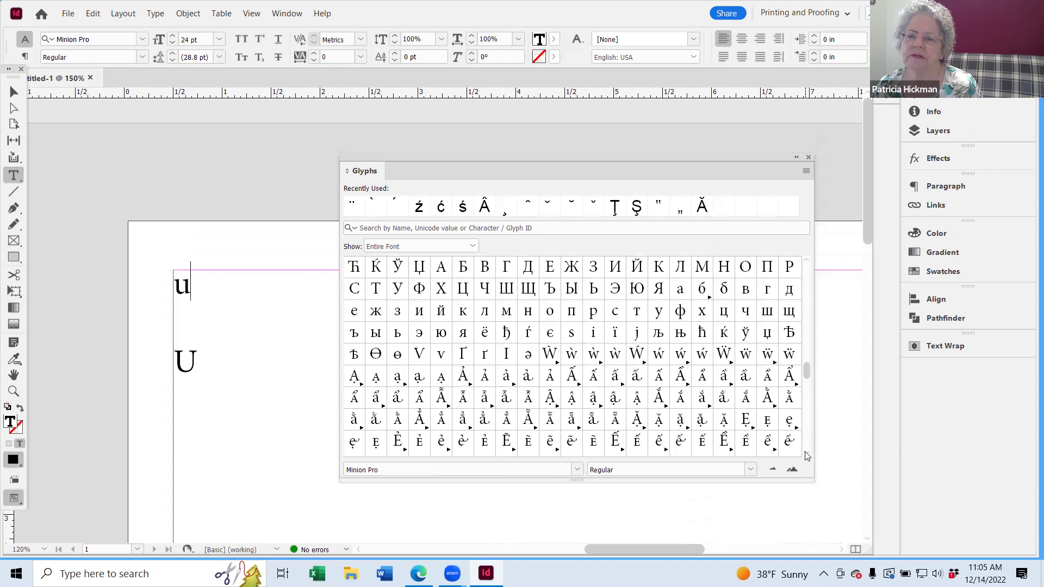
scroll(806, 456, down, 10)
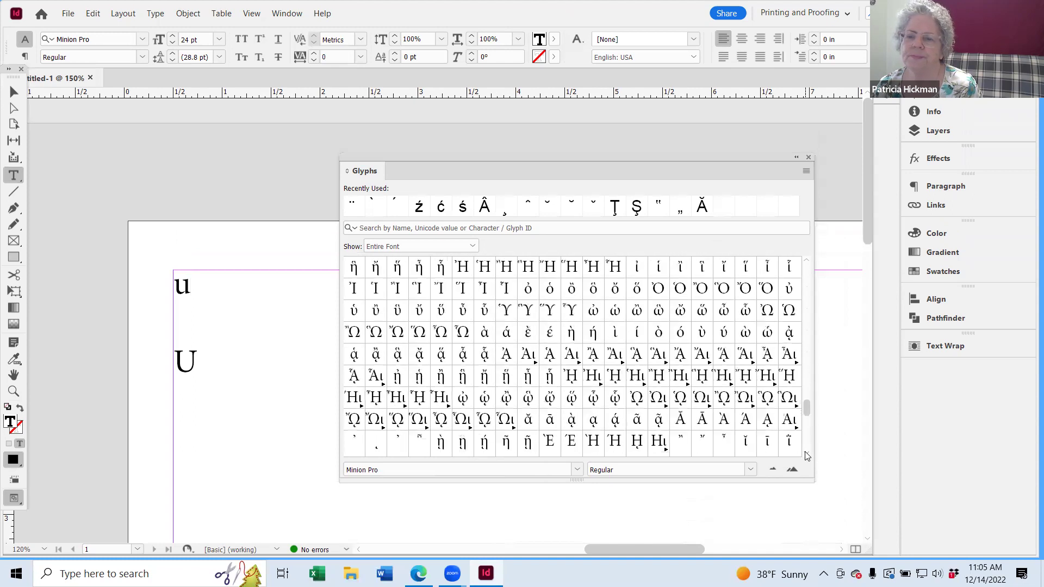
scroll(806, 456, down, 4)
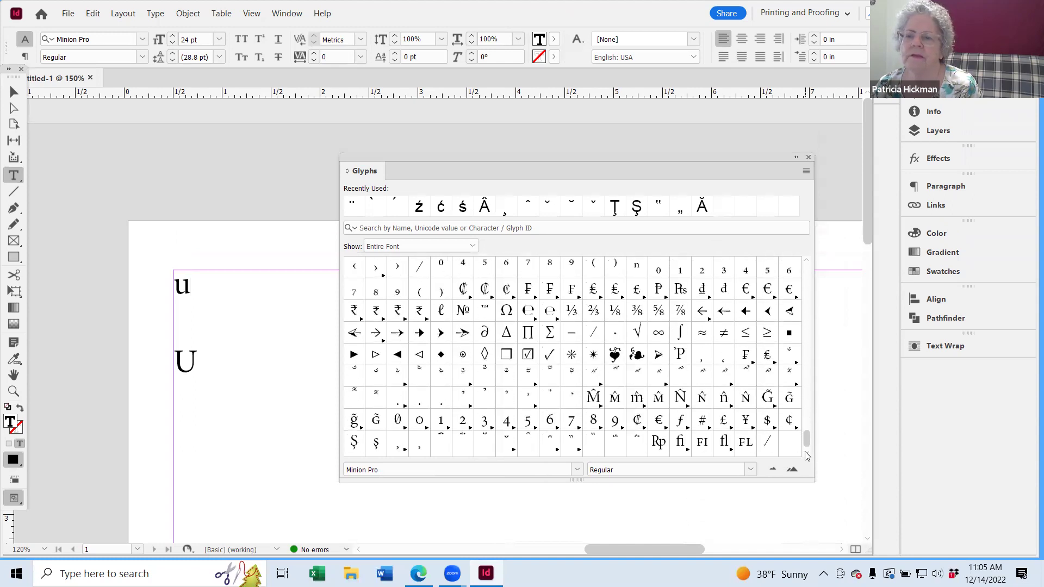
scroll(807, 456, down, 1)
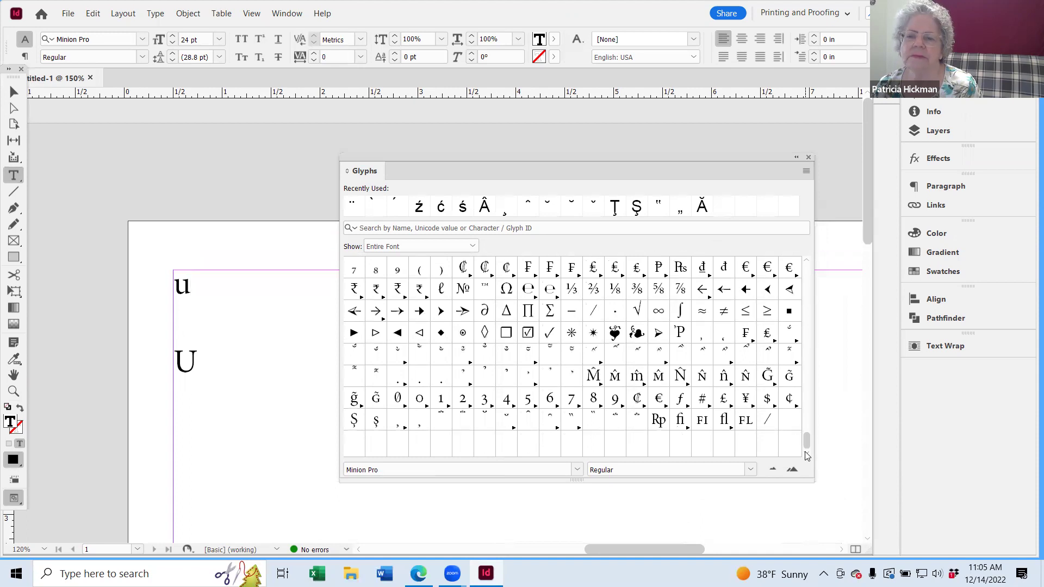
Step: Close the Glyphs panel, select all the frame's text, and change its font to Arial
click(808, 157)
key(ctrl+a)
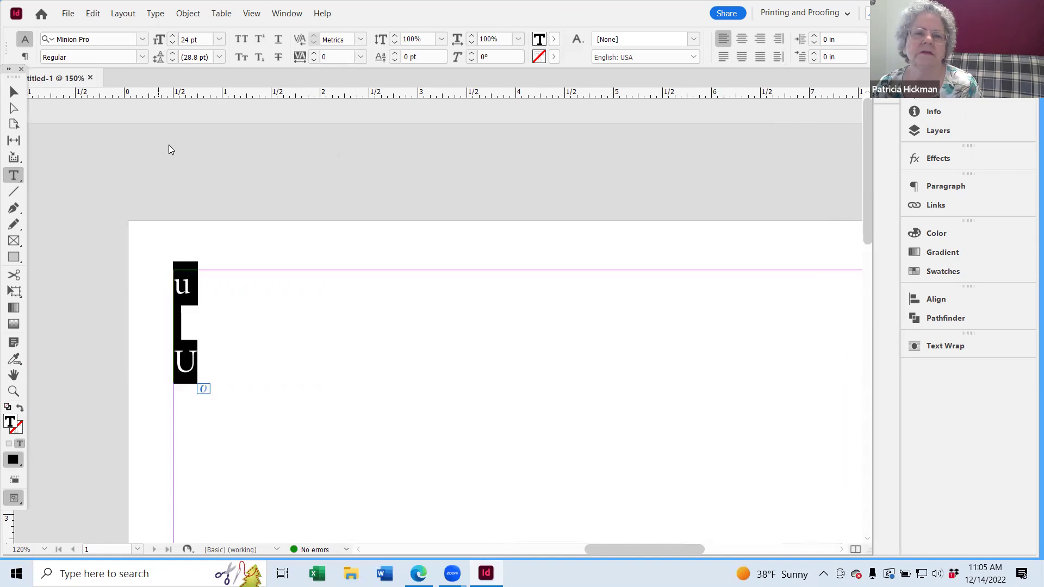
click(144, 39)
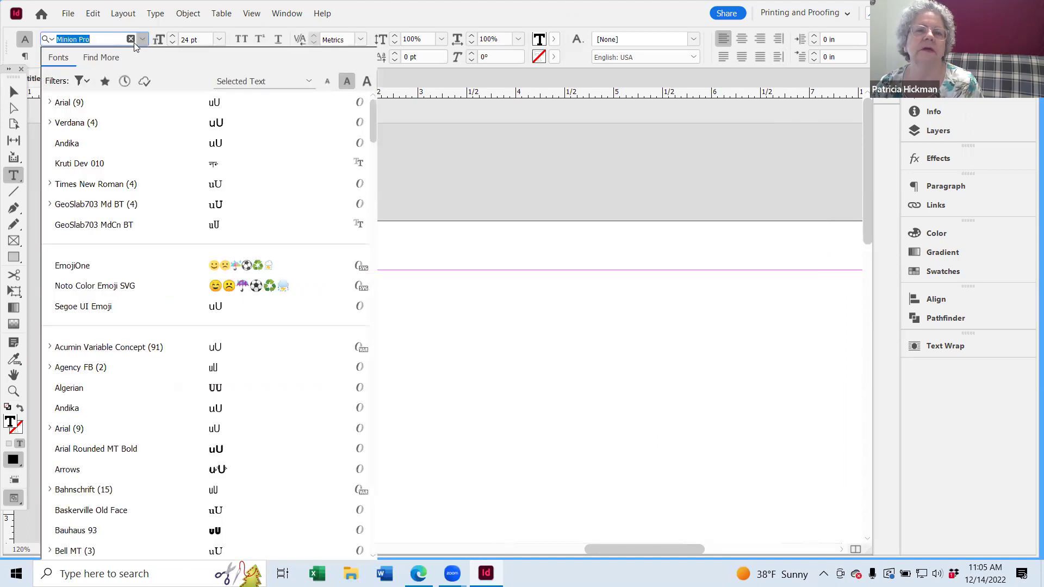
click(71, 102)
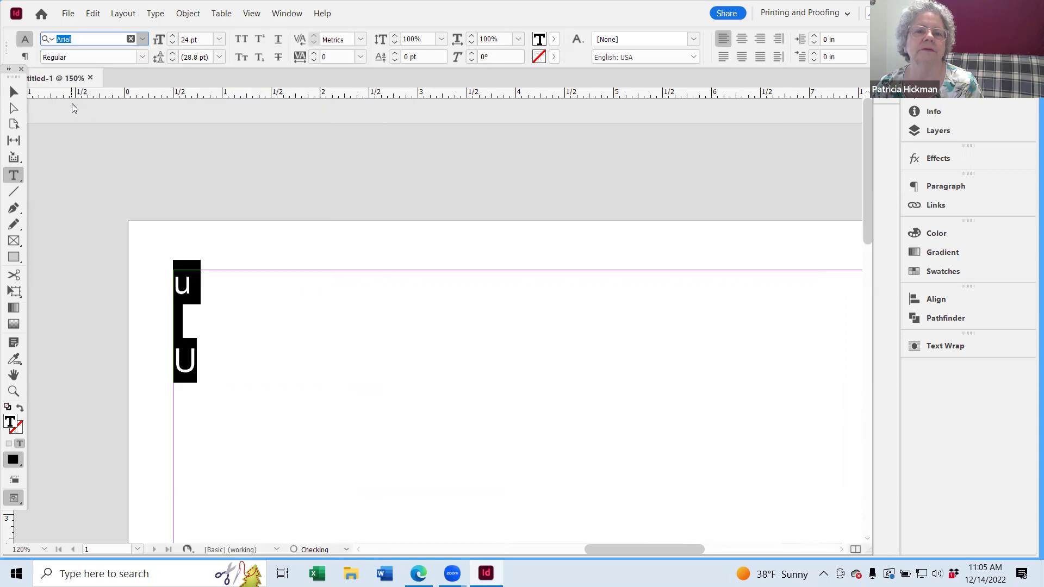
click(754, 279)
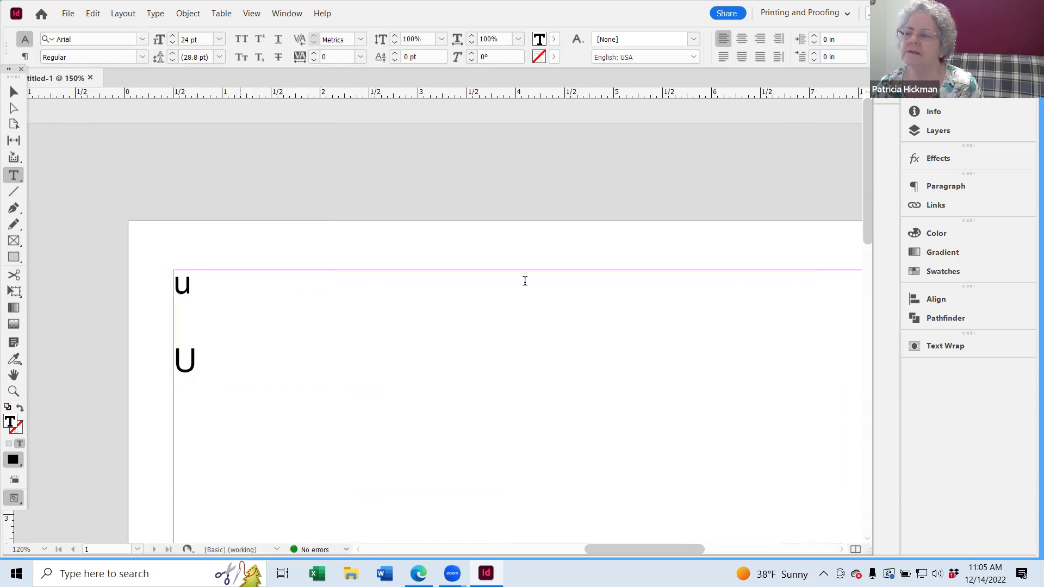
click(280, 17)
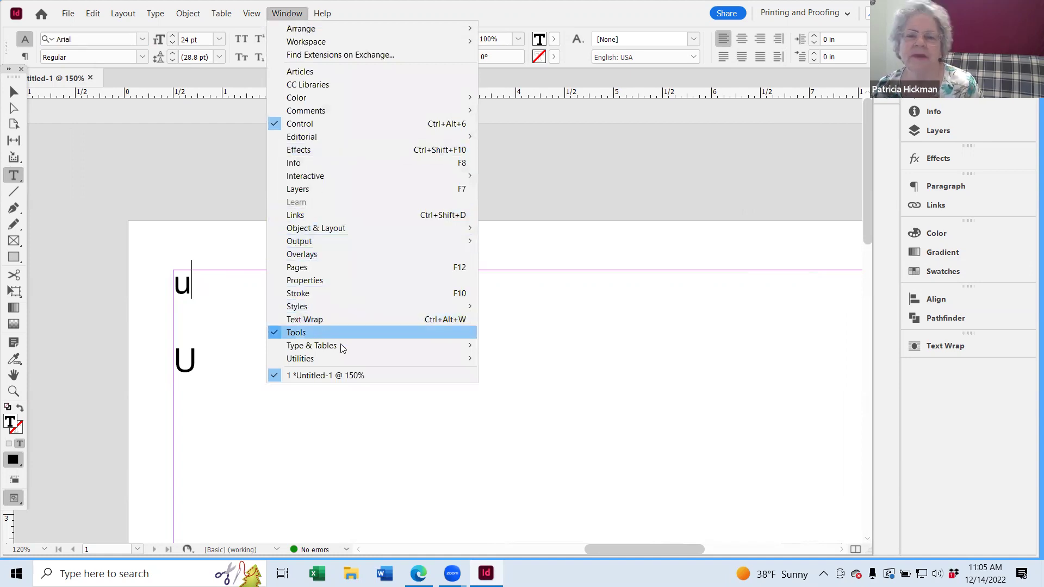
Step: Reopen Glyphs, add a grave accent to u and an acute to U, then dock the panel right
mouse_move(340, 345)
click(531, 384)
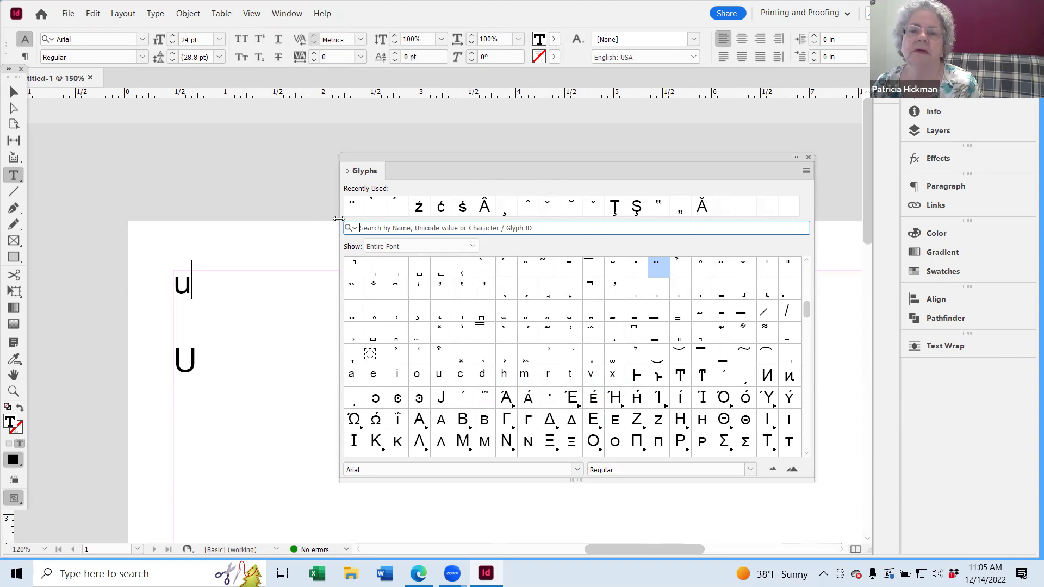
double_click(373, 206)
click(202, 367)
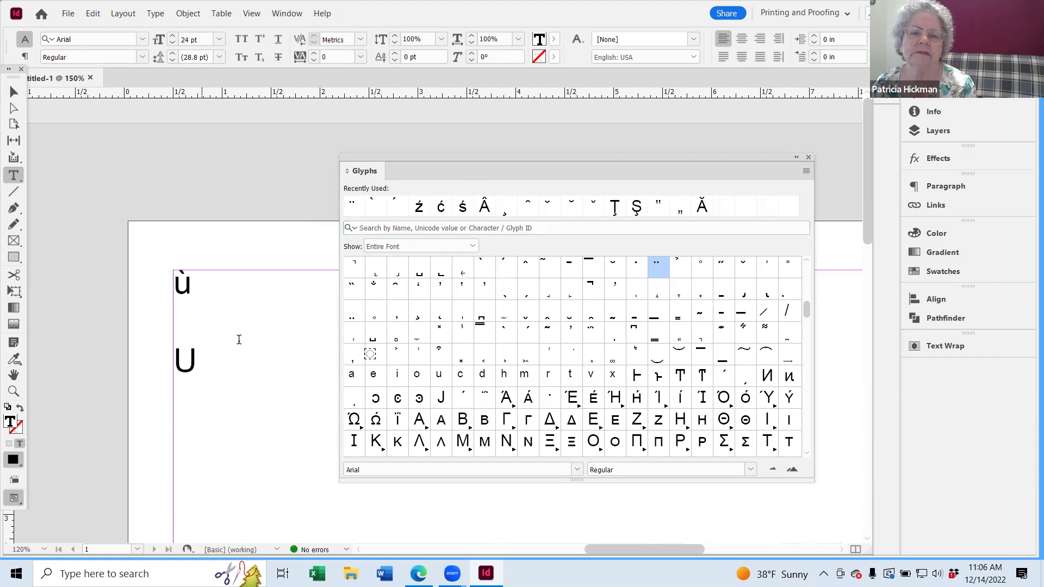
double_click(395, 203)
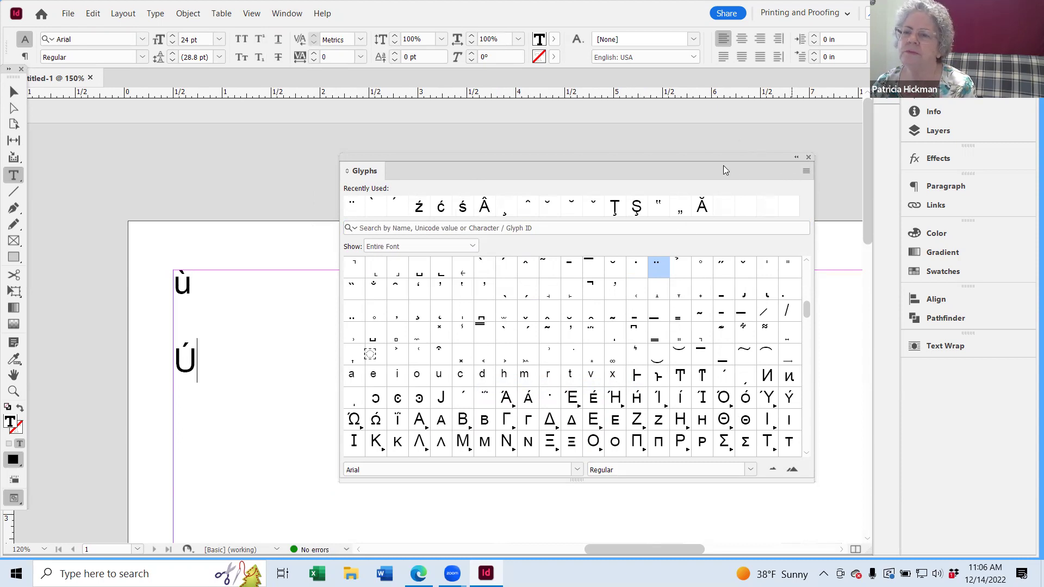
drag(719, 166, 953, 378)
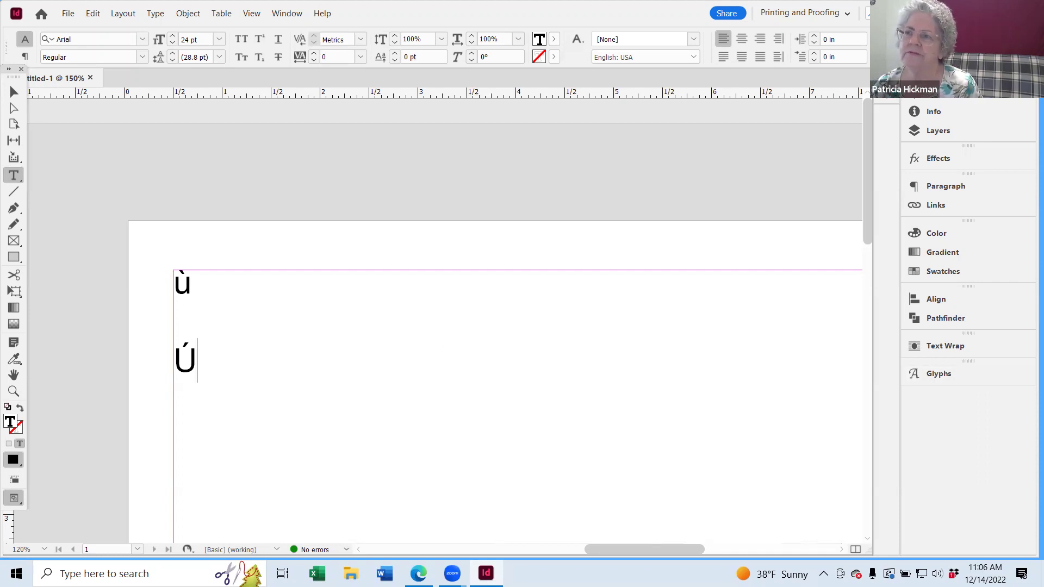
Step: Close Untitled-1 and discard its unsaved changes, leaving InDesign with no document open
key(super+Up)
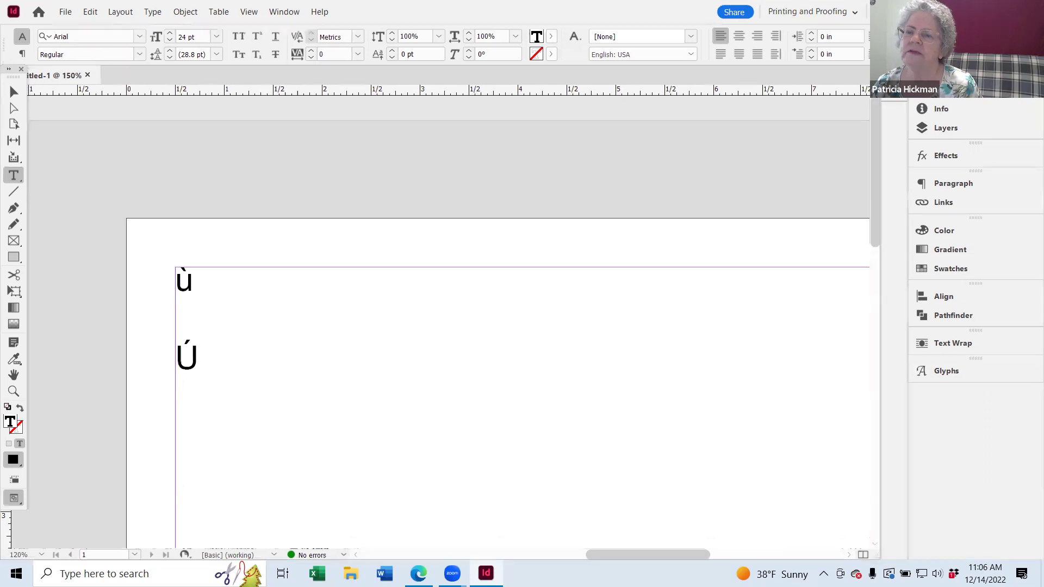
key(super+Down)
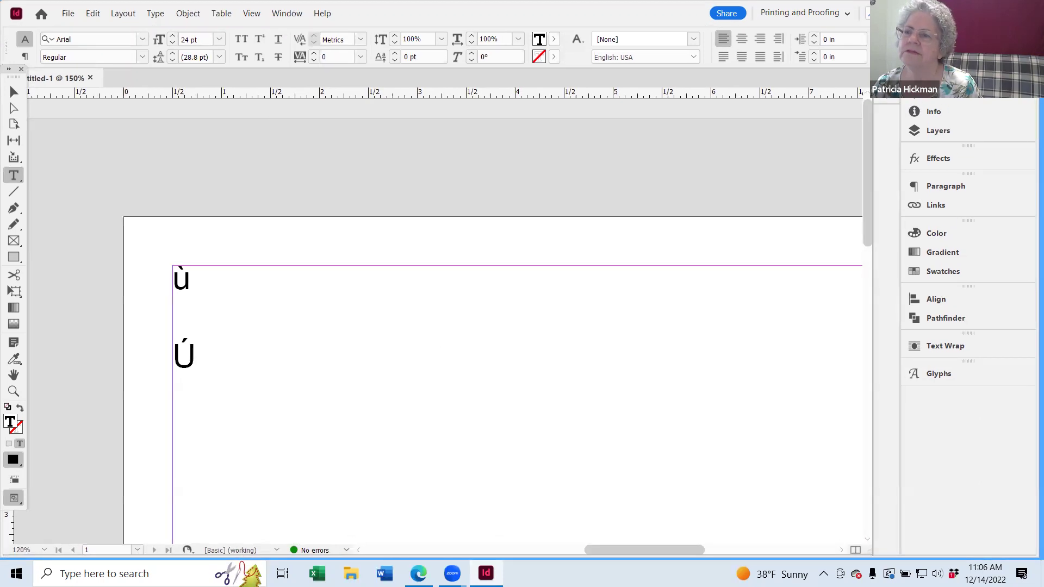
key(ctrl+w)
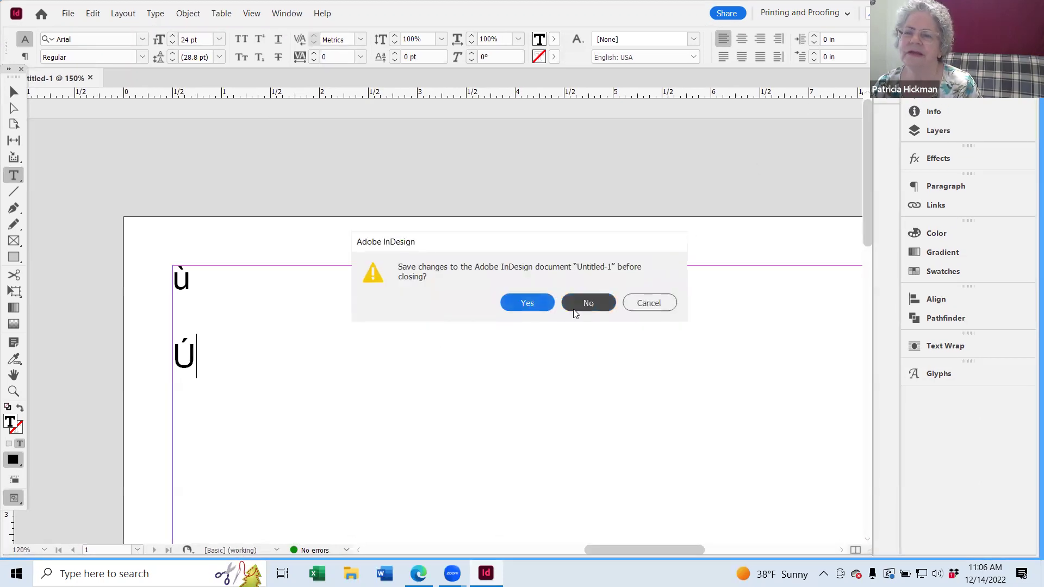
click(587, 303)
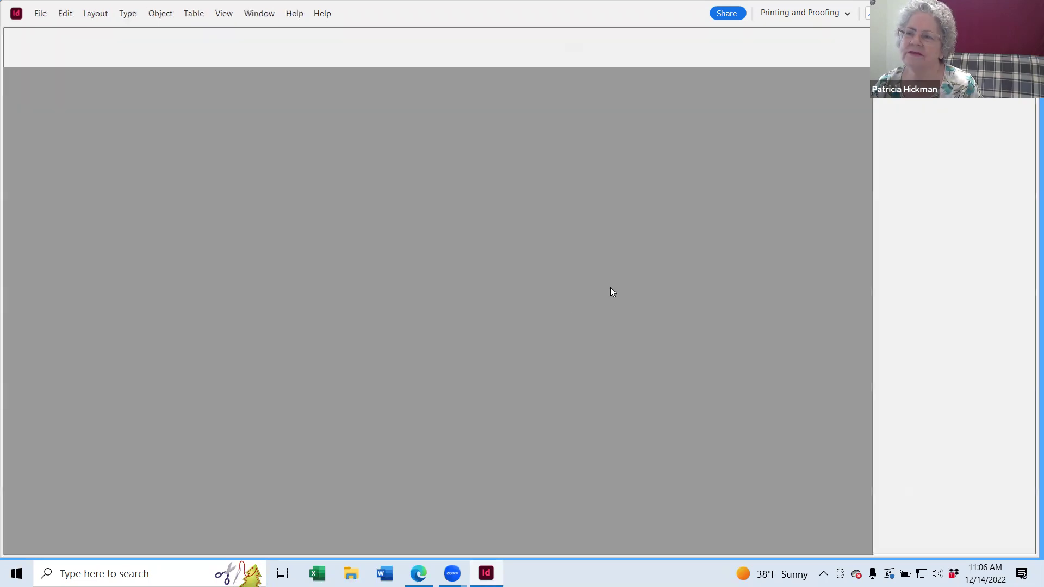